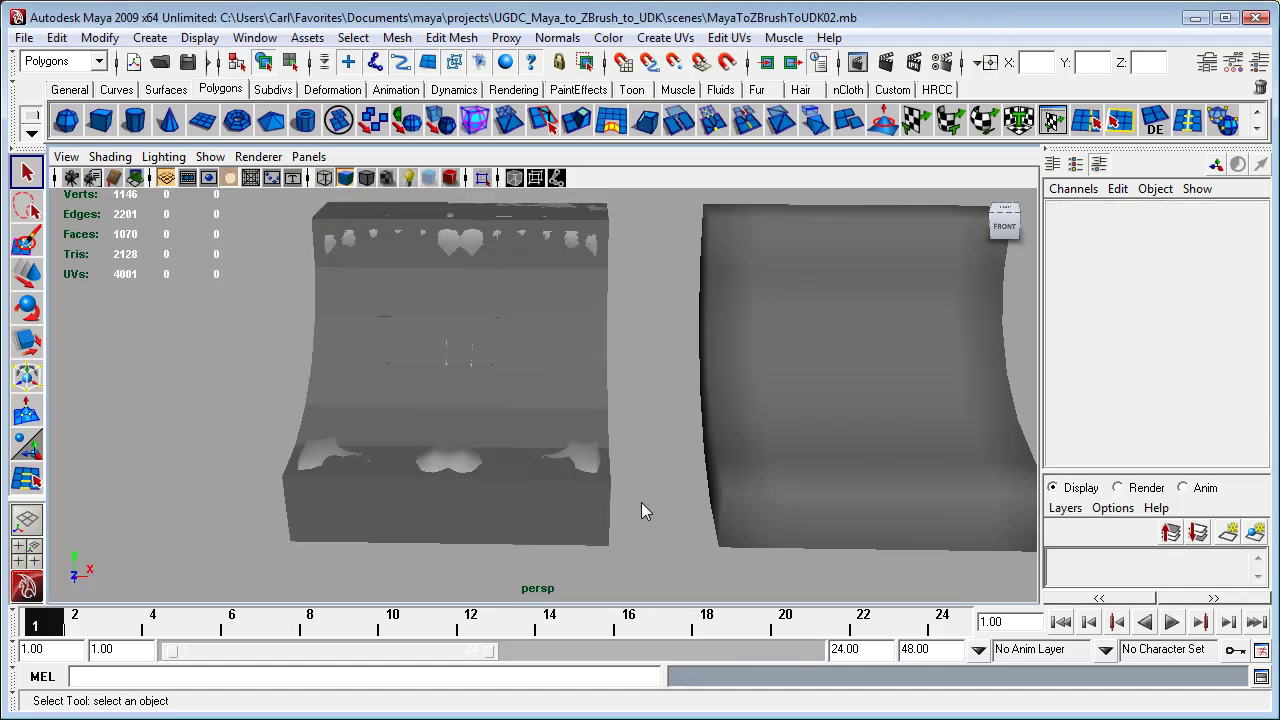
Select the left ramp mesh polySurface1 and tumble around it to view its dense skirt
{"action": "left_click", "coordinate": [588, 452]}
{"action": "left_click_drag", "start_coordinate": [635, 536], "coordinate": [518, 500], "text": "alt"}
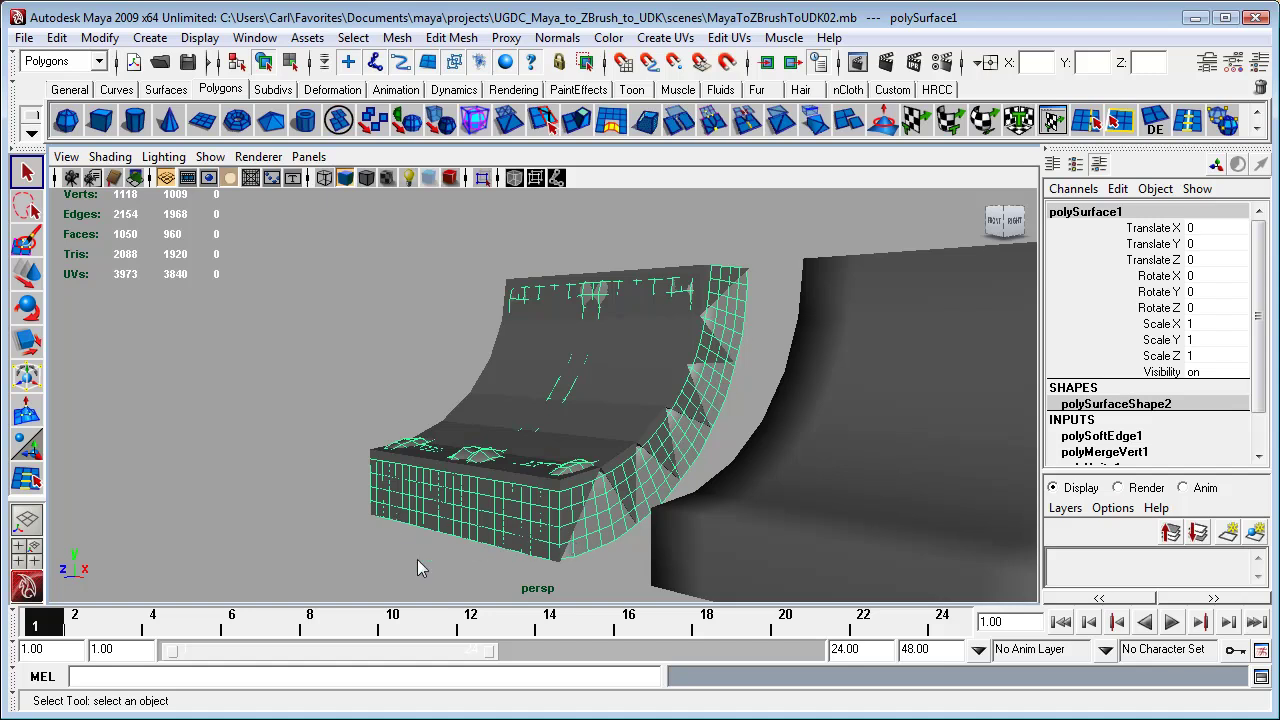
{"action": "left_click_drag", "start_coordinate": [377, 567], "coordinate": [404, 565], "text": "alt"}
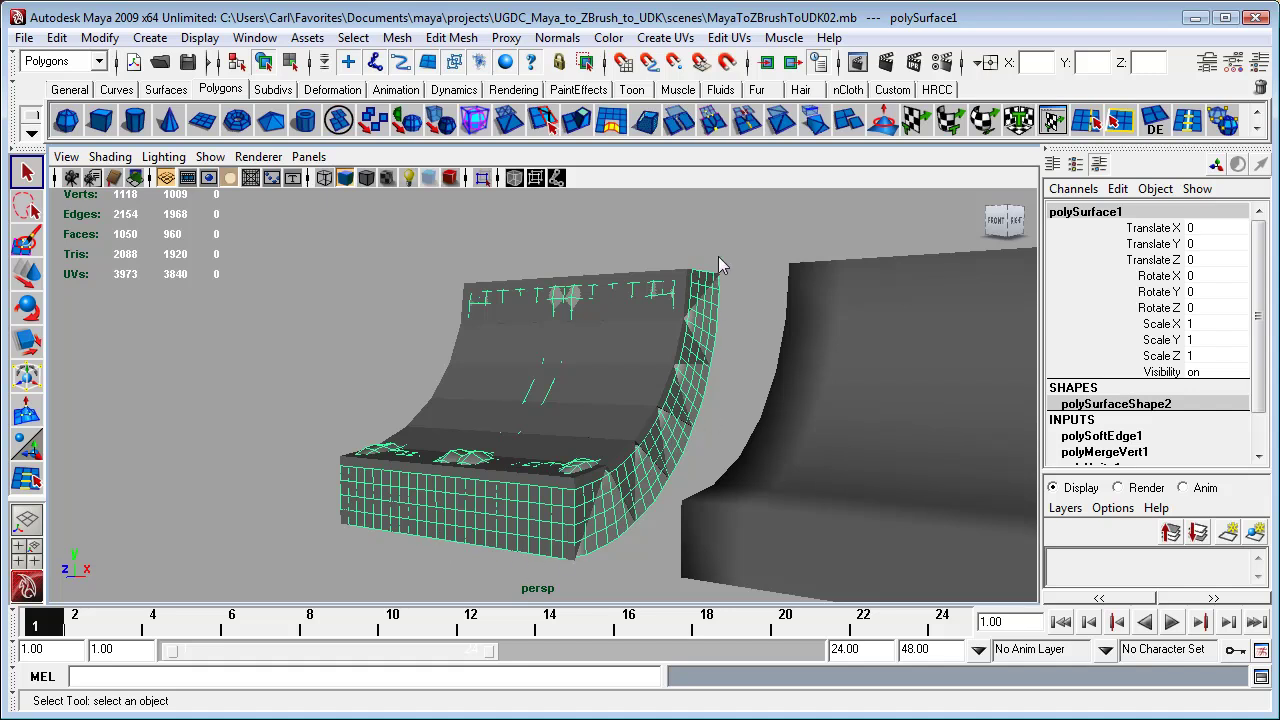
Select the skirt's horizontal edge loops with the Edge Loop tool and delete them, leaving 830 vertices
{"action": "left_click", "coordinate": [355, 38]}
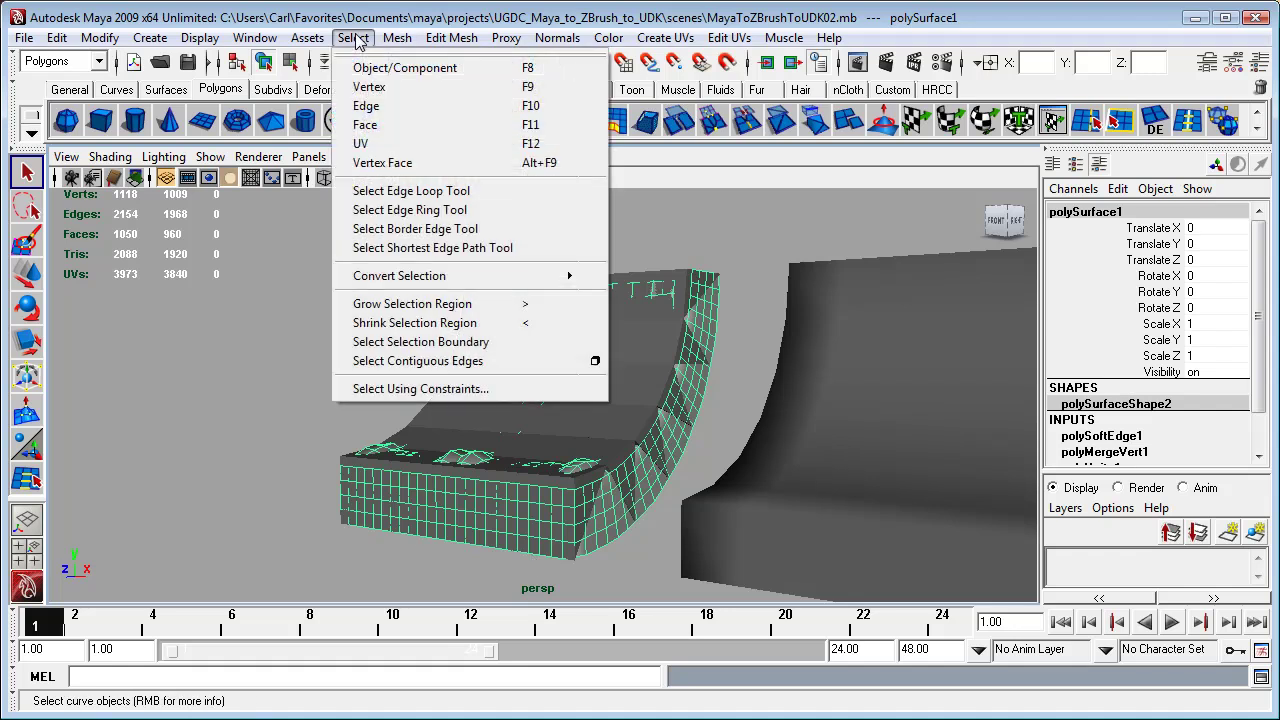
{"action": "left_click", "coordinate": [390, 191]}
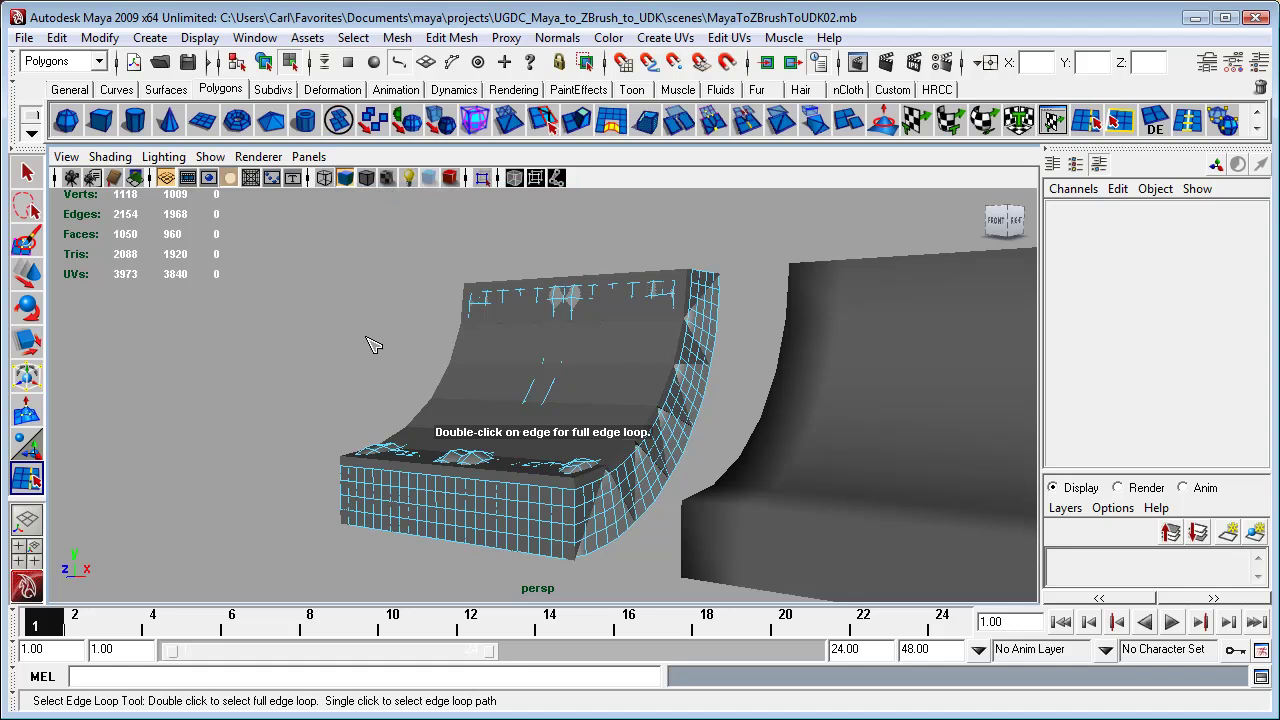
{"action": "double_click", "coordinate": [575, 515]}
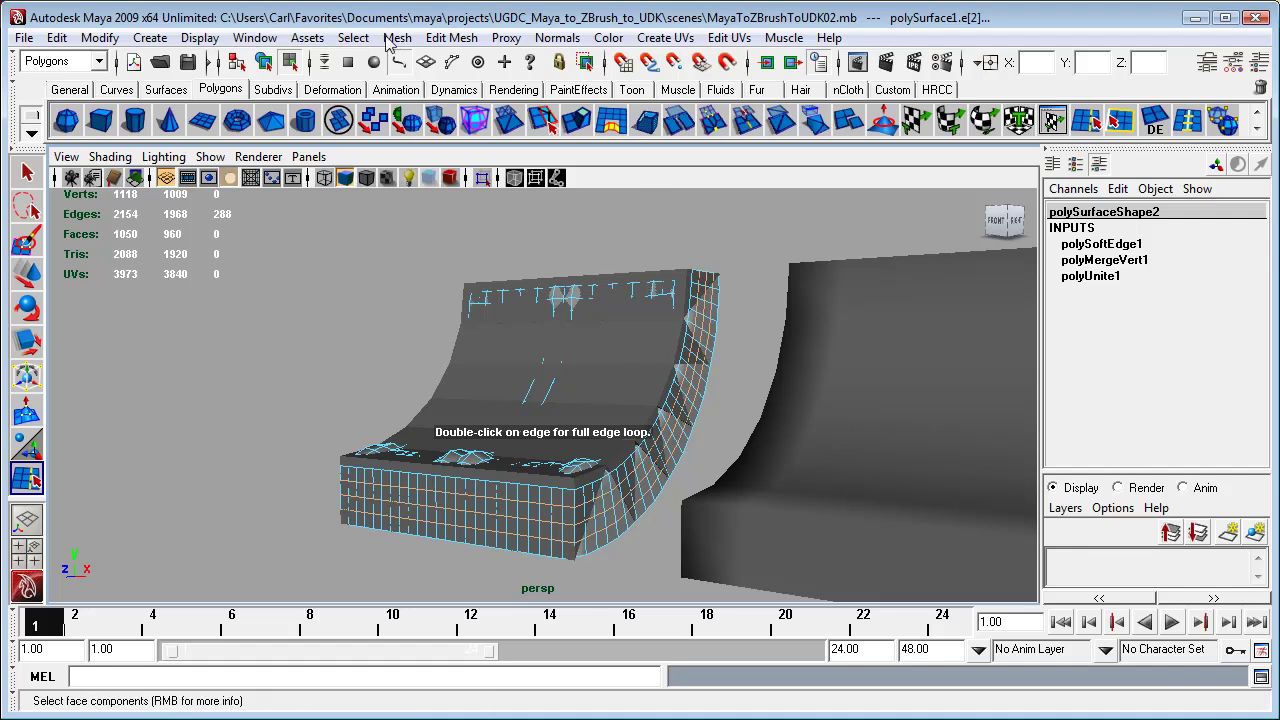
{"action": "left_click", "coordinate": [452, 38]}
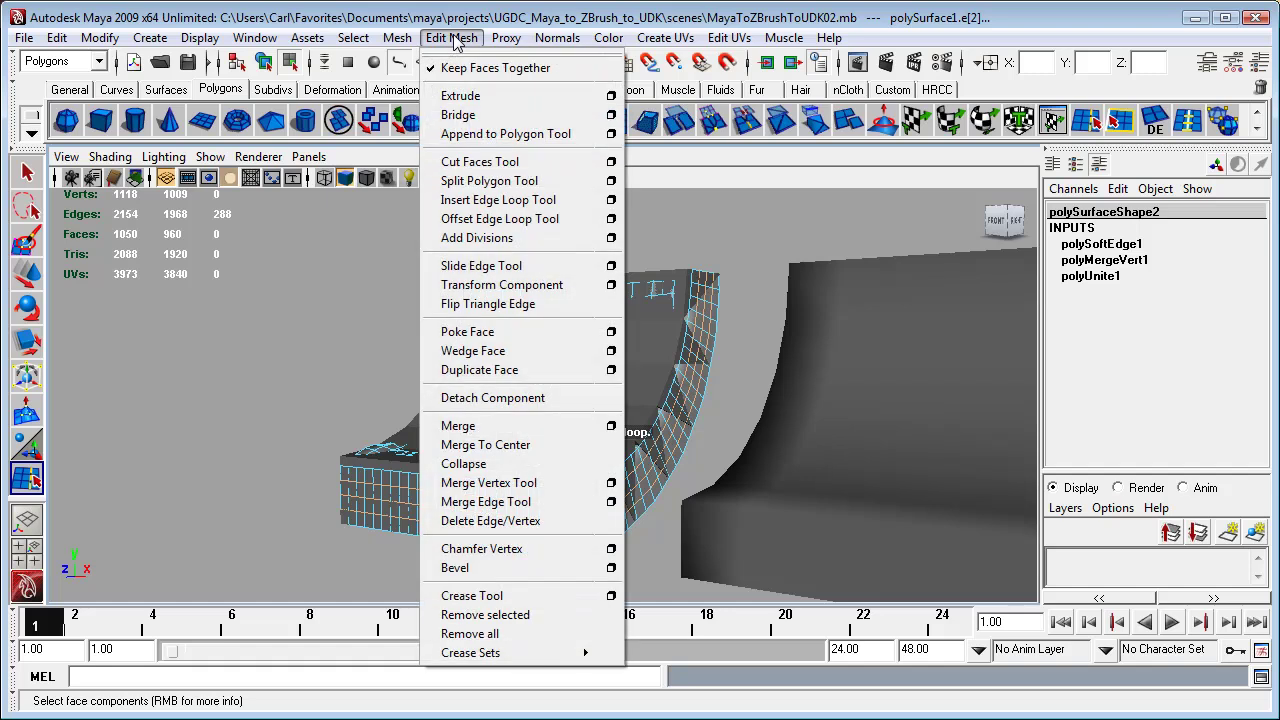
{"action": "left_click", "coordinate": [497, 521]}
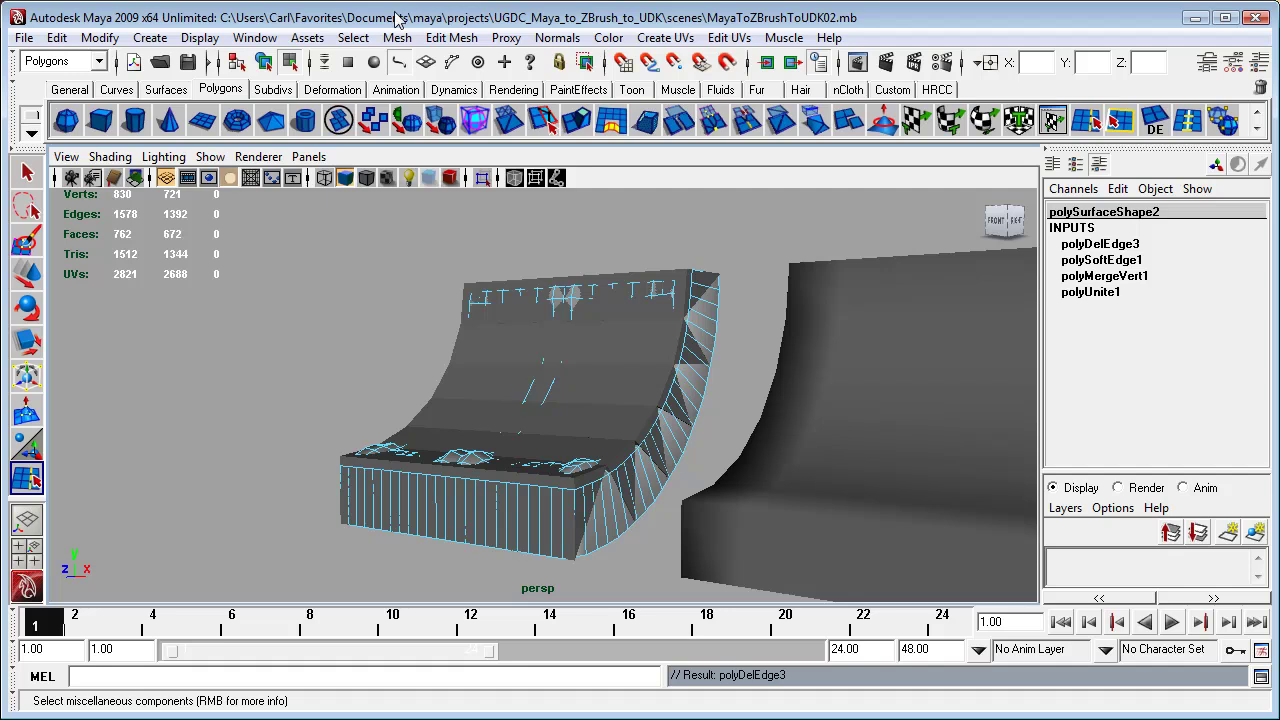
{"action": "left_click", "coordinate": [353, 38]}
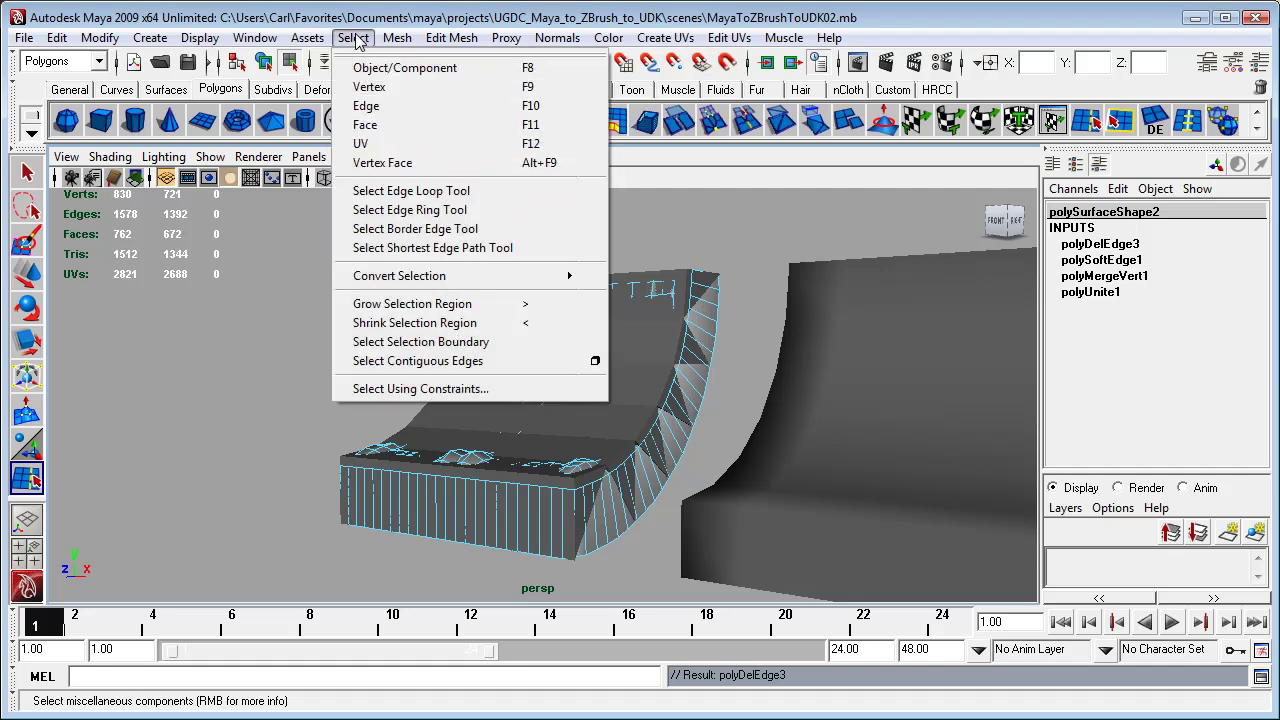
Use the Edge Ring tool on a vertical skirt edge to select all 96 ring edges
{"action": "left_click", "coordinate": [410, 212]}
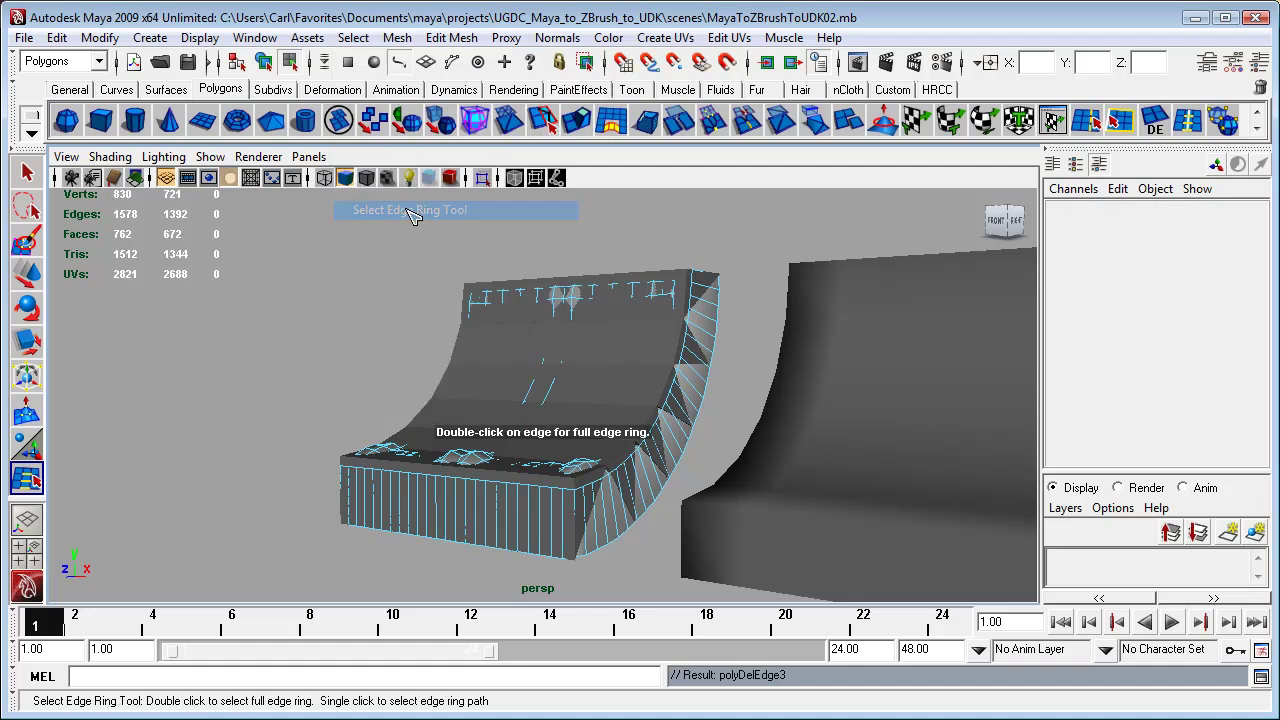
{"action": "double_click", "coordinate": [545, 527]}
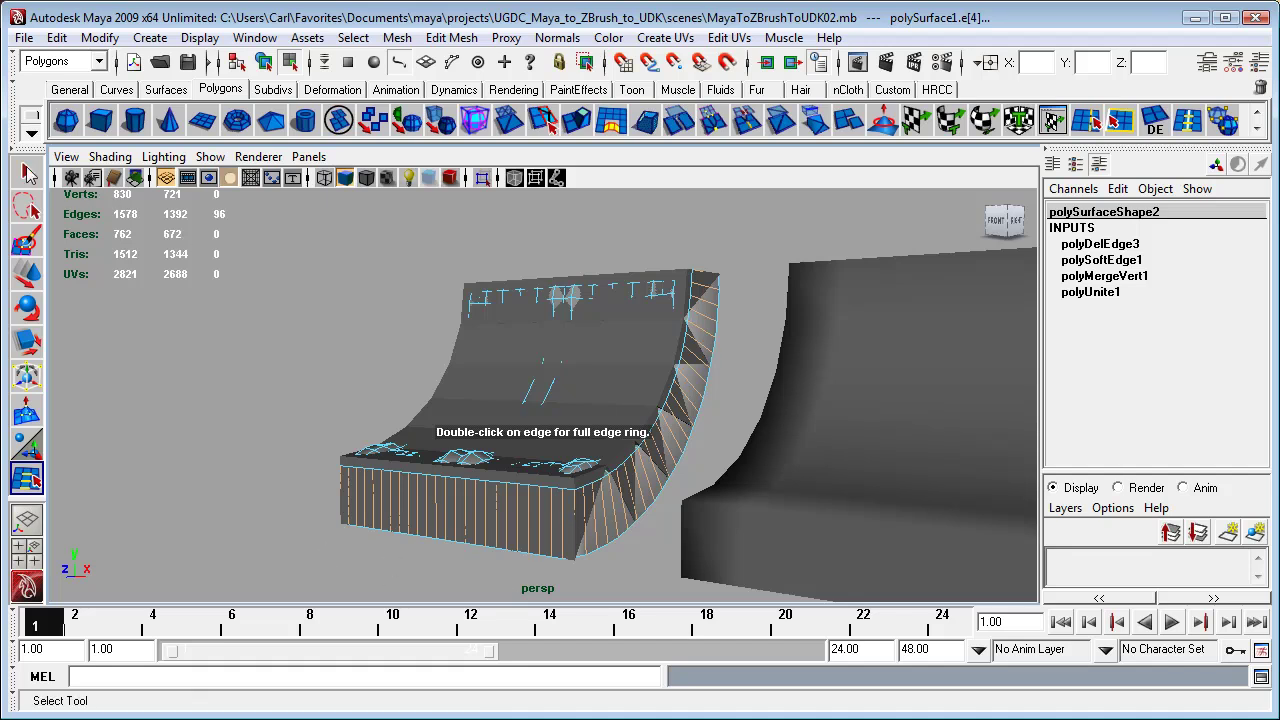
Switch to the Select Tool and deselect the vertical edges along the right curved strip
{"action": "left_click", "coordinate": [28, 173]}
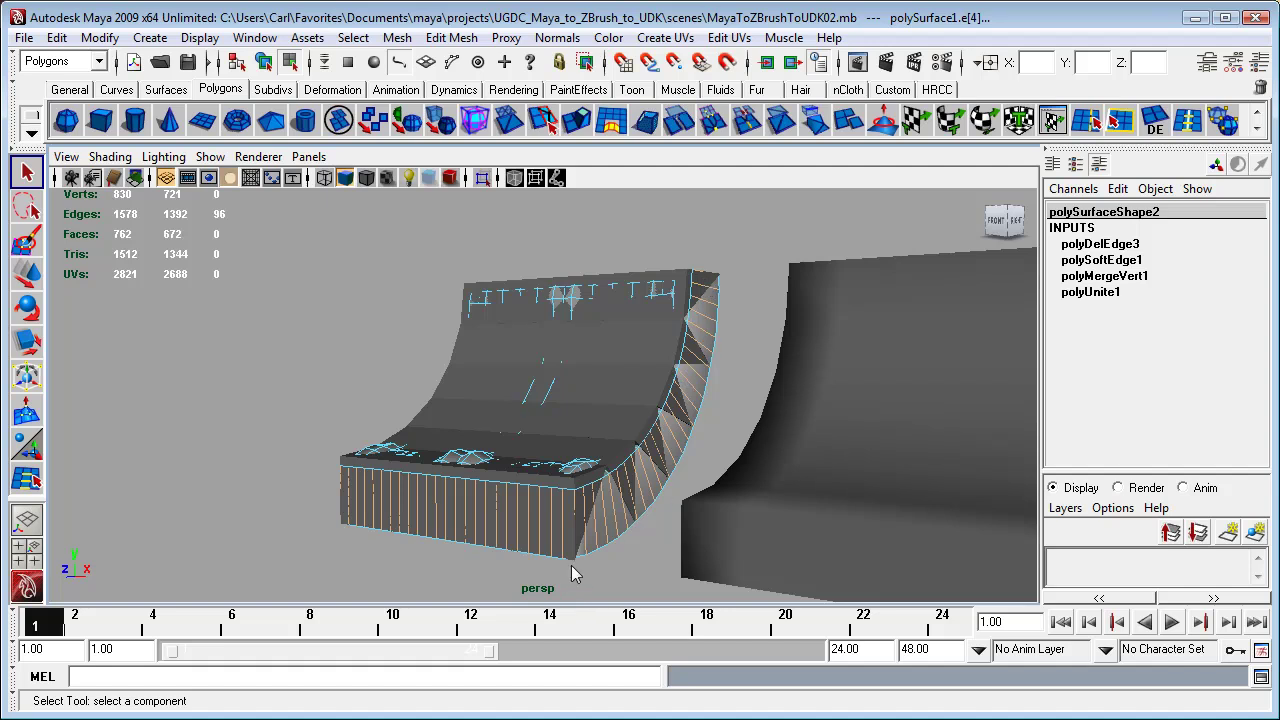
{"action": "left_click_drag", "start_coordinate": [716, 408], "coordinate": [645, 453], "text": "alt"}
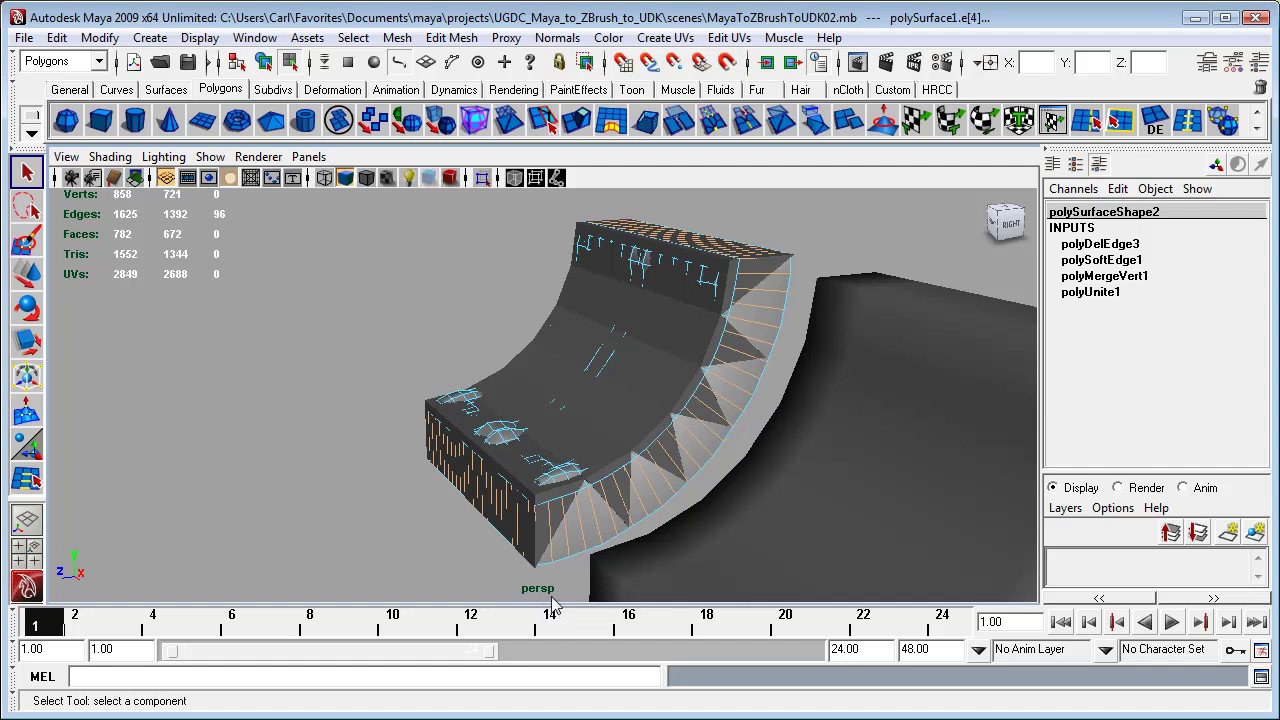
{"action": "left_click_drag", "start_coordinate": [556, 606], "coordinate": [596, 580], "text": "alt"}
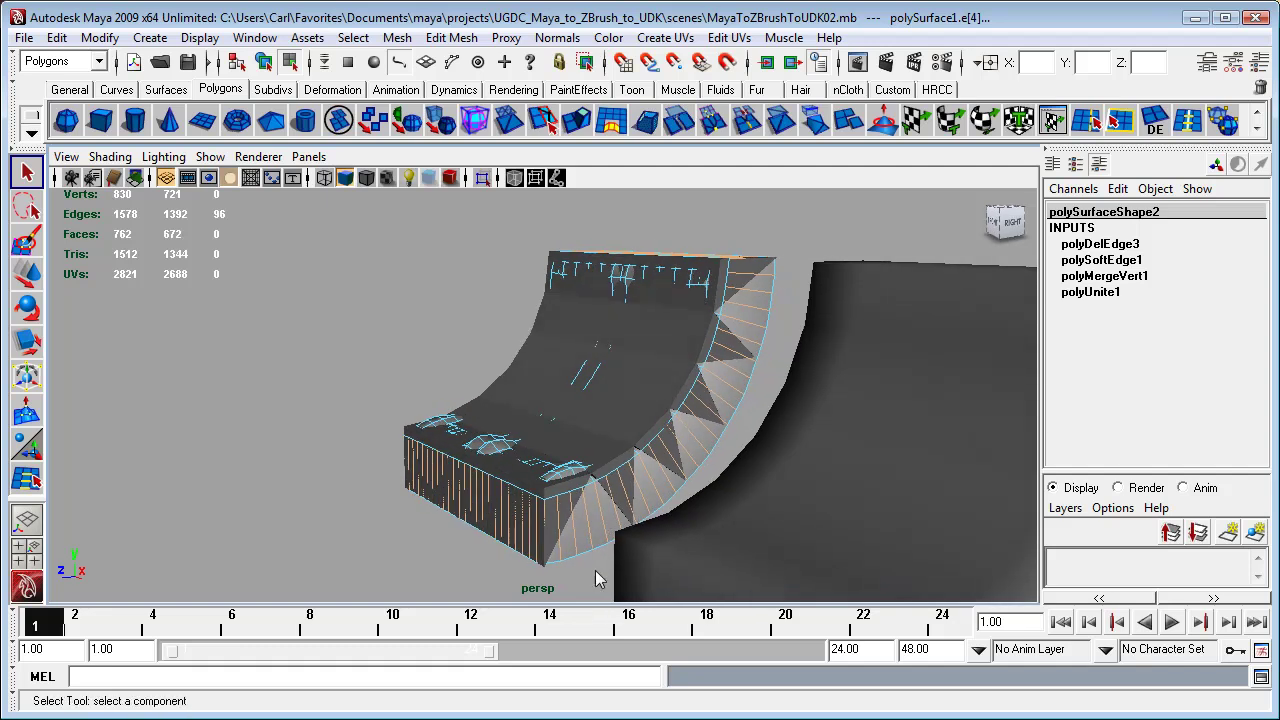
{"action": "left_click", "coordinate": [602, 512], "text": "ctrl"}
{"action": "left_click", "coordinate": [688, 431], "text": "ctrl"}
{"action": "left_click", "coordinate": [736, 362], "text": "ctrl"}
{"action": "left_click", "coordinate": [749, 331], "text": "ctrl"}
Deselect the curved-rim edges on the ramp's left side, leaving 82 edges selected
{"action": "left_click_drag", "start_coordinate": [812, 254], "coordinate": [762, 313], "text": "alt"}
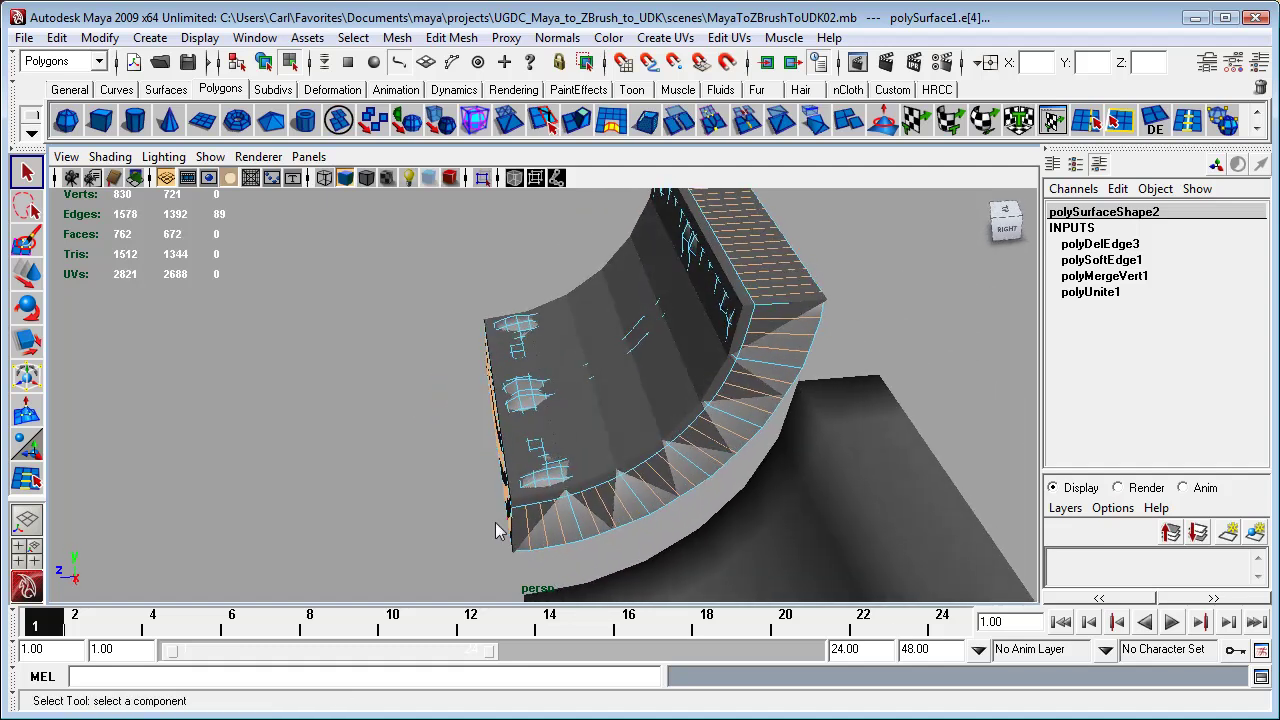
{"action": "left_click_drag", "start_coordinate": [497, 530], "coordinate": [749, 466], "text": "alt"}
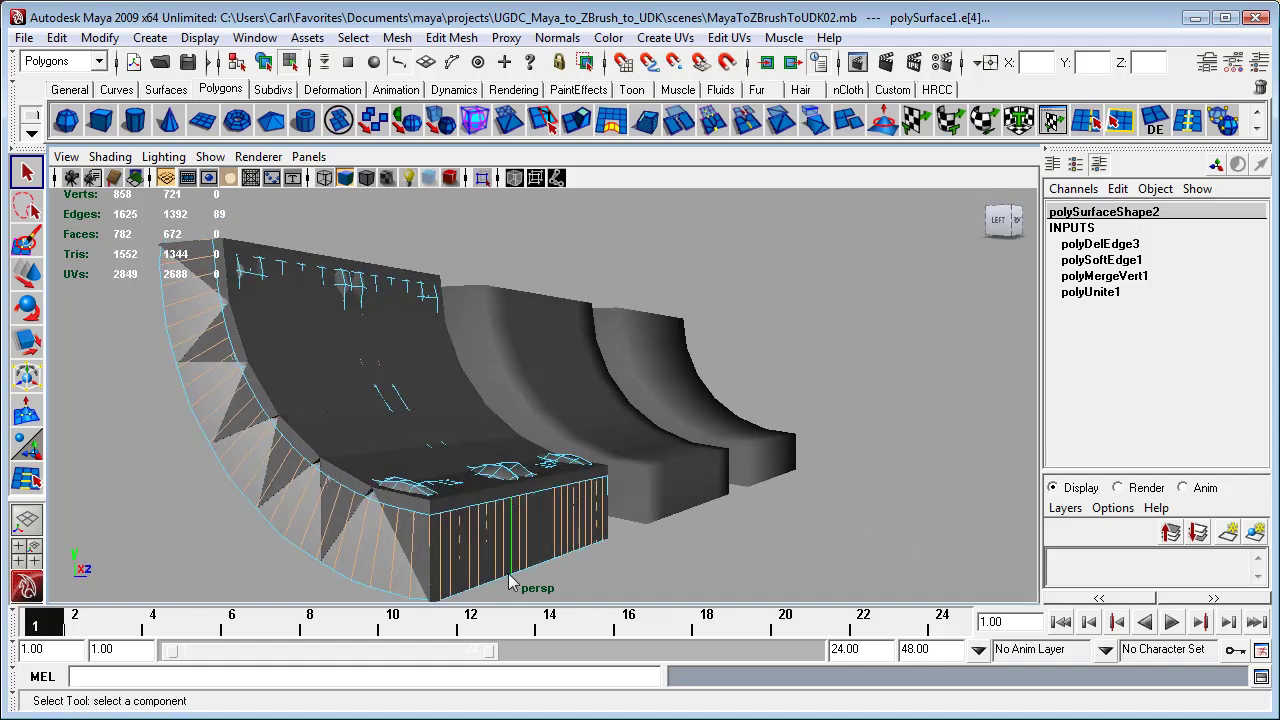
{"action": "left_click", "coordinate": [364, 530], "text": "ctrl"}
{"action": "left_click", "coordinate": [305, 493], "text": "ctrl"}
{"action": "left_click", "coordinate": [263, 449], "text": "ctrl"}
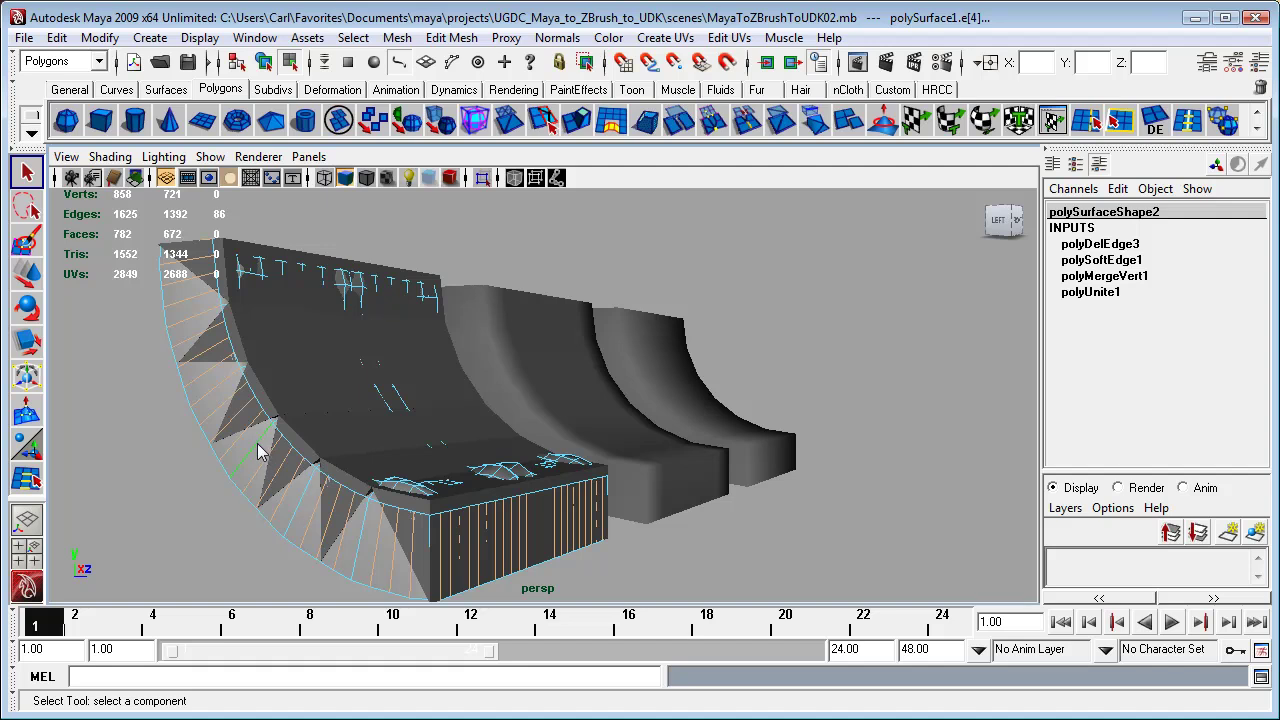
{"action": "left_click", "coordinate": [222, 388], "text": "ctrl"}
{"action": "left_click_drag", "start_coordinate": [334, 208], "coordinate": [238, 418], "text": "alt"}
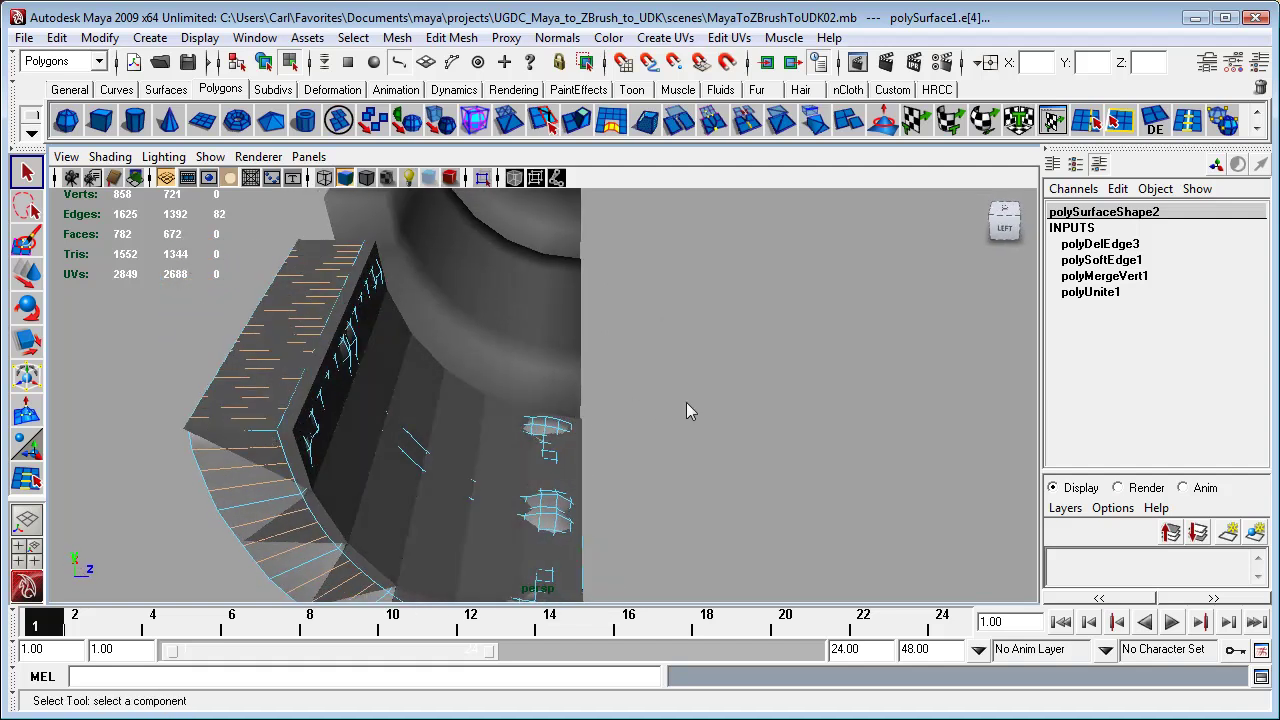
{"action": "left_click_drag", "start_coordinate": [760, 426], "coordinate": [440, 380], "text": "alt"}
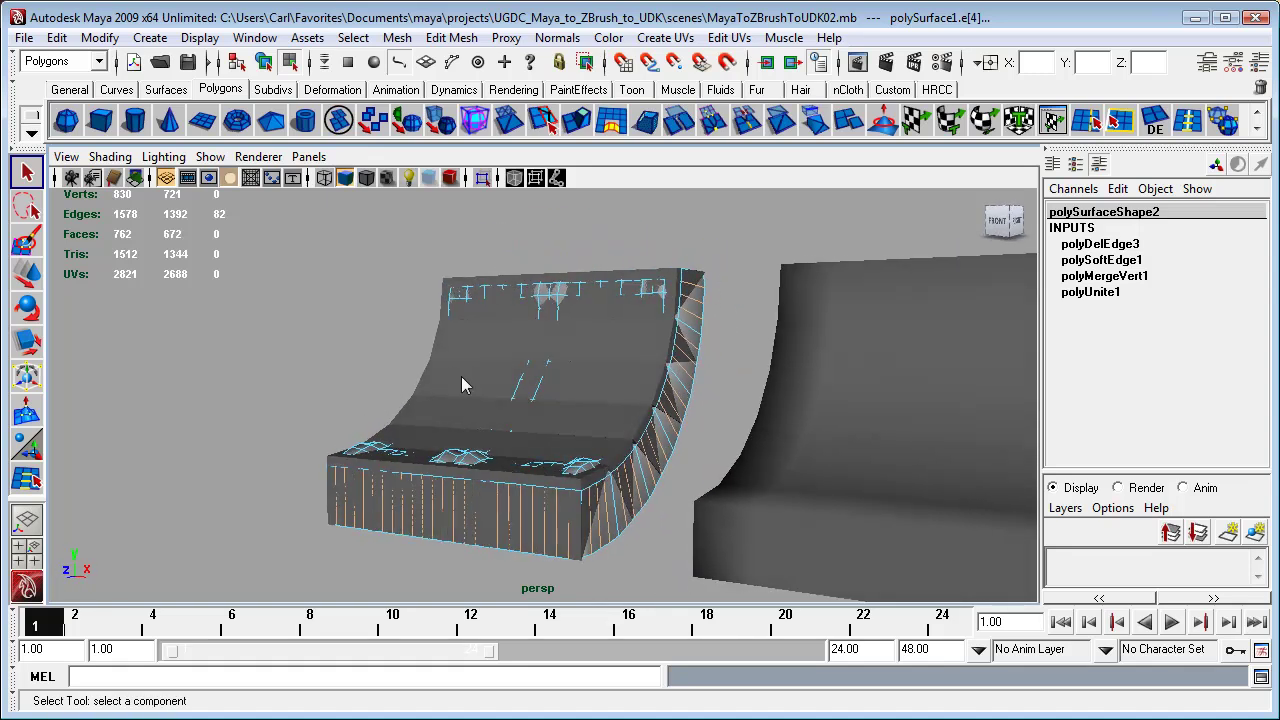
Delete the 82 skirt edges, bringing the ramp to 748 vertices, and select the whole pipe object
{"action": "left_click", "coordinate": [440, 38]}
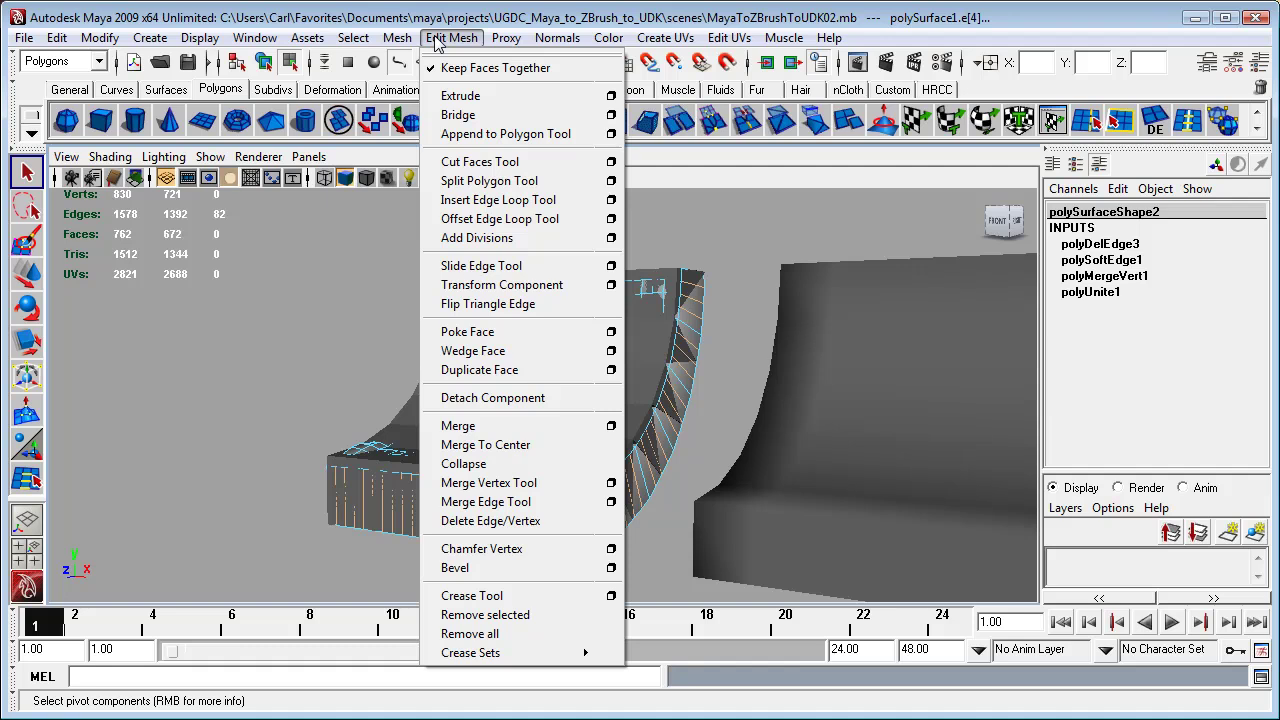
{"action": "left_click", "coordinate": [489, 521]}
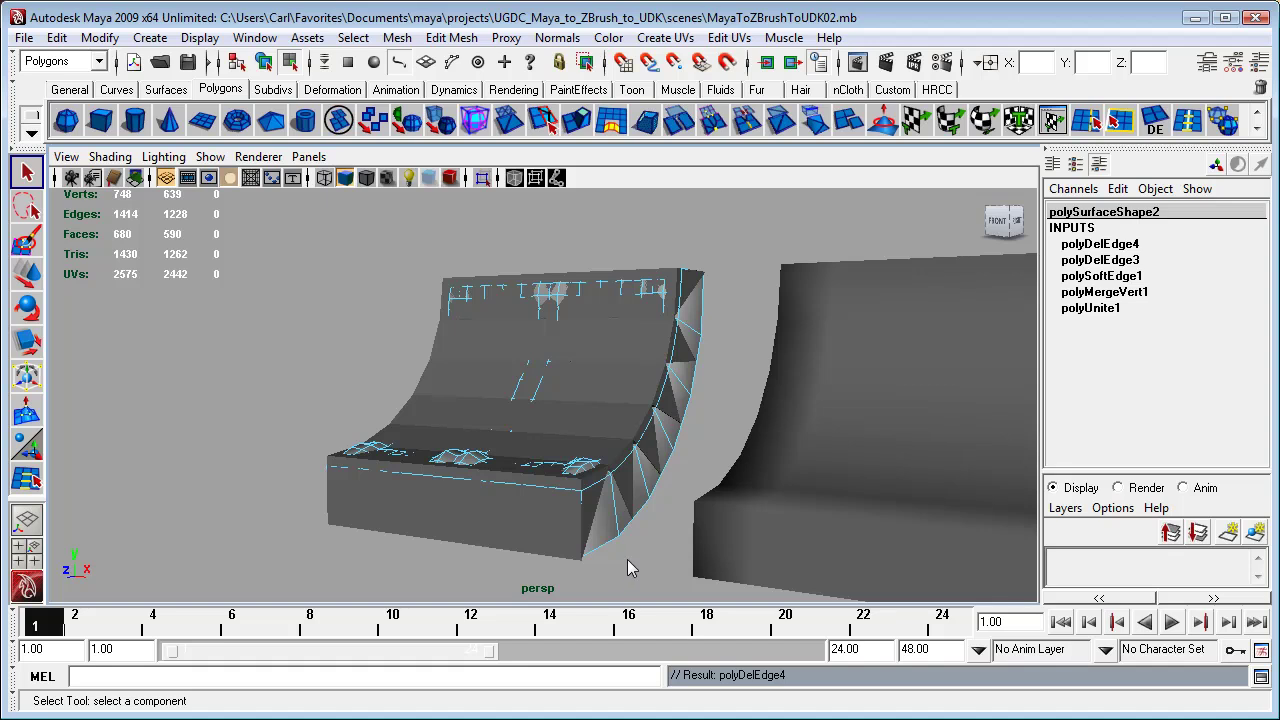
{"action": "left_click_drag", "start_coordinate": [627, 559], "coordinate": [524, 532], "text": "alt"}
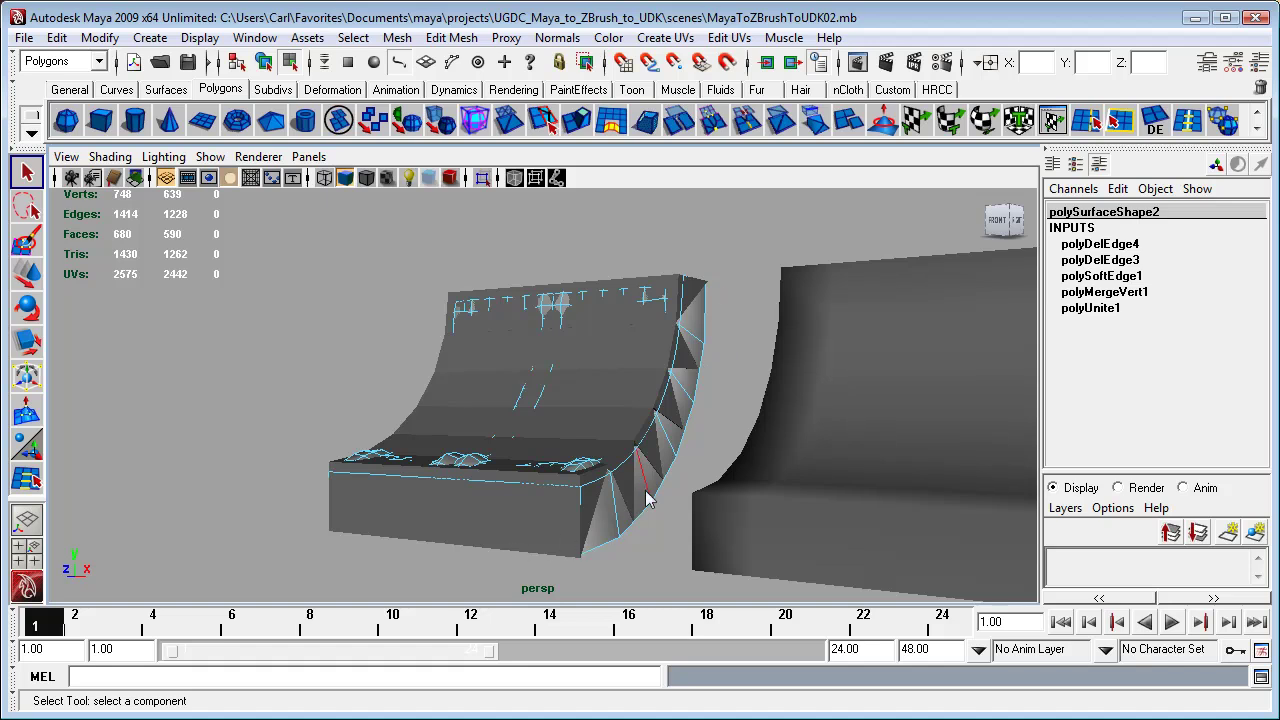
{"action": "mouse_move", "coordinate": [415, 559]}
{"action": "left_mouse_down", "text": "alt"}
{"action": "mouse_move", "coordinate": [443, 563]}
{"action": "mouse_move", "coordinate": [428, 566]}
{"action": "left_mouse_up", "text": "alt"}
{"action": "left_click", "coordinate": [264, 62]}
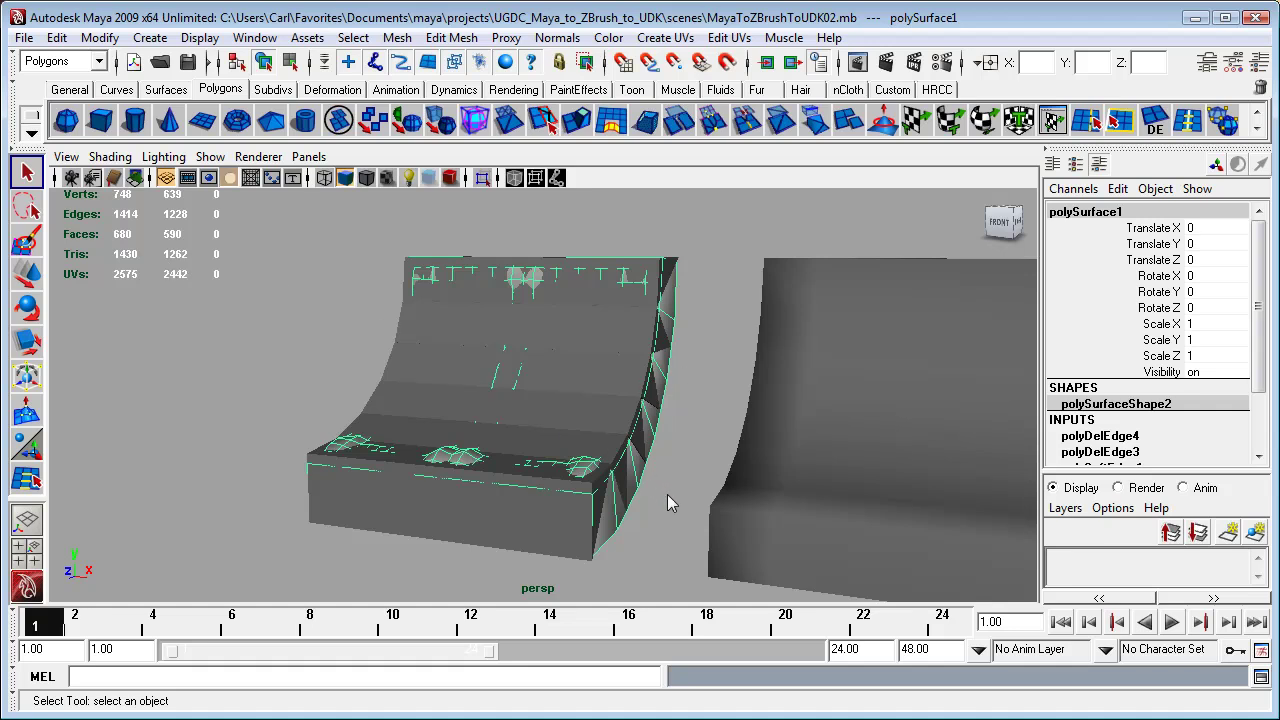
Select the low-poly Qtr_Pipe_01 and copy its name from the Channel Box
{"action": "mouse_move", "coordinate": [667, 494]}
{"action": "left_mouse_down", "text": "alt"}
{"action": "mouse_move", "coordinate": [586, 517]}
{"action": "mouse_move", "coordinate": [673, 507]}
{"action": "left_mouse_up", "text": "alt"}
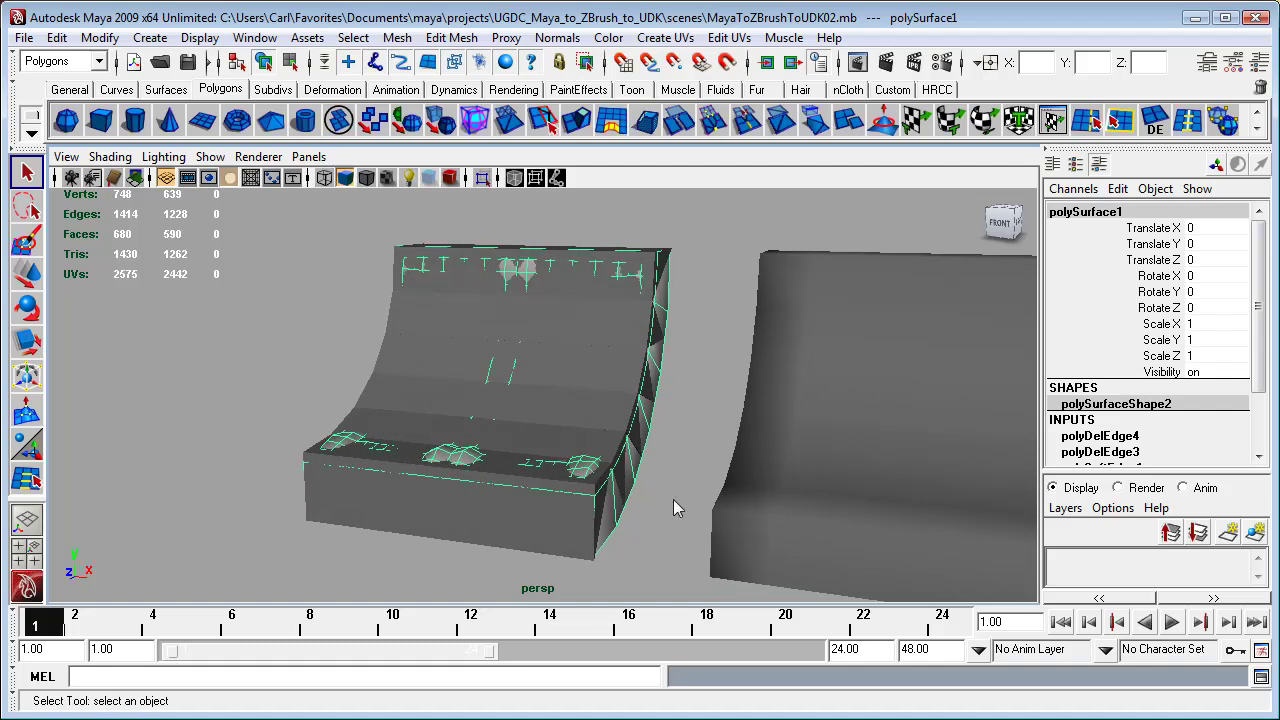
{"action": "left_click_drag", "start_coordinate": [555, 448], "coordinate": [668, 477], "text": "alt"}
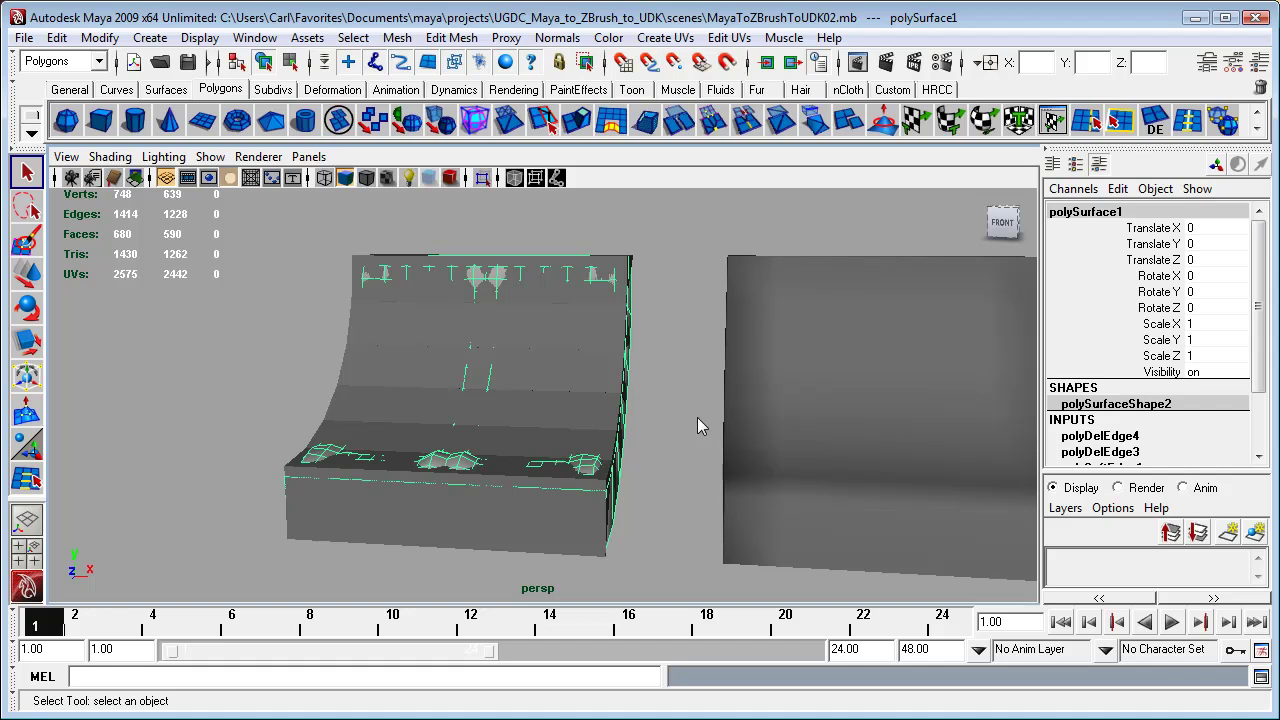
{"action": "left_click_drag", "start_coordinate": [674, 449], "coordinate": [686, 478], "text": "alt"}
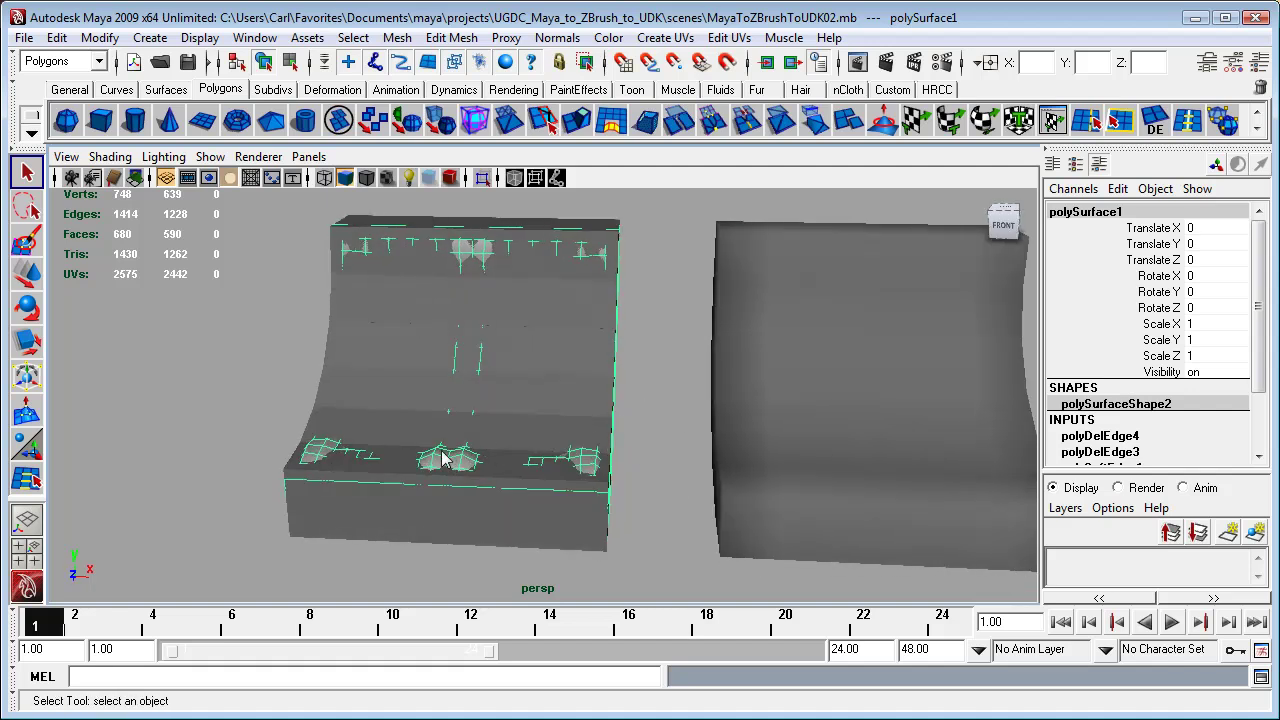
{"action": "left_click", "coordinate": [830, 320]}
{"action": "double_click", "coordinate": [1112, 211]}
{"action": "key", "text": "ctrl+c"}
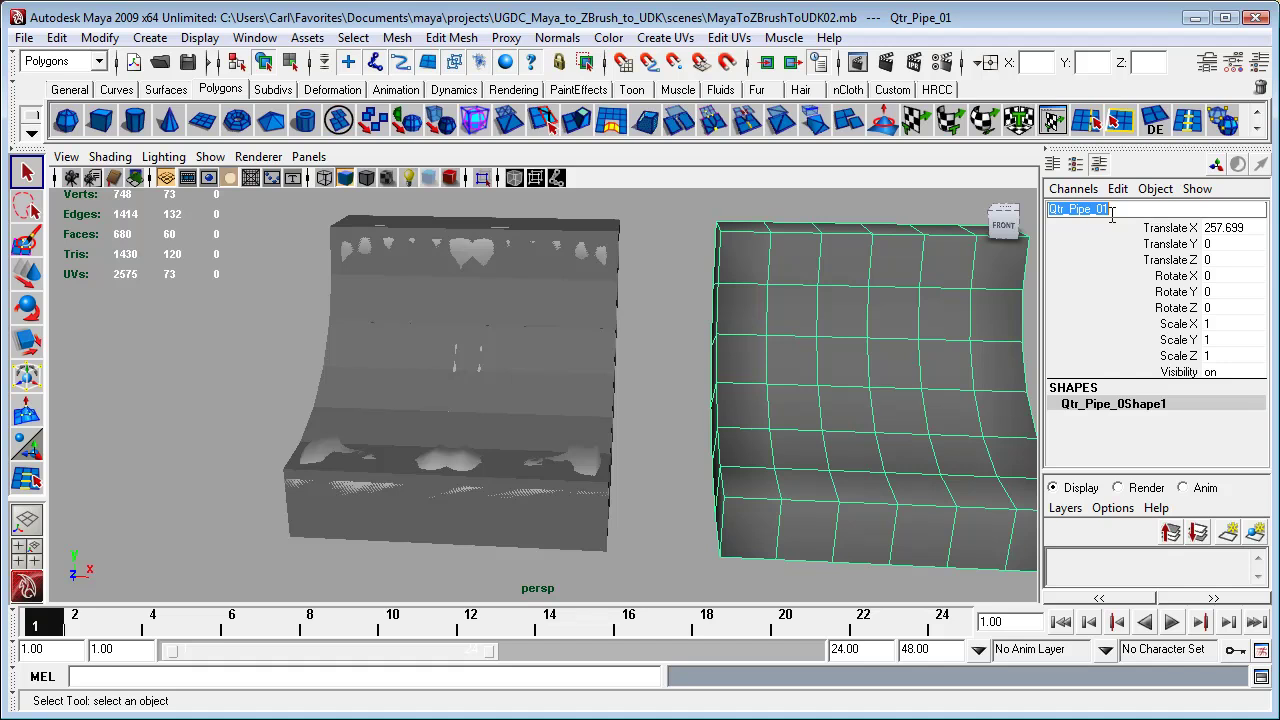
Rename the high-poly pipe polySurface1 to Qtr_Pipe_03
{"action": "left_click", "coordinate": [467, 457]}
{"action": "double_click", "coordinate": [1138, 208]}
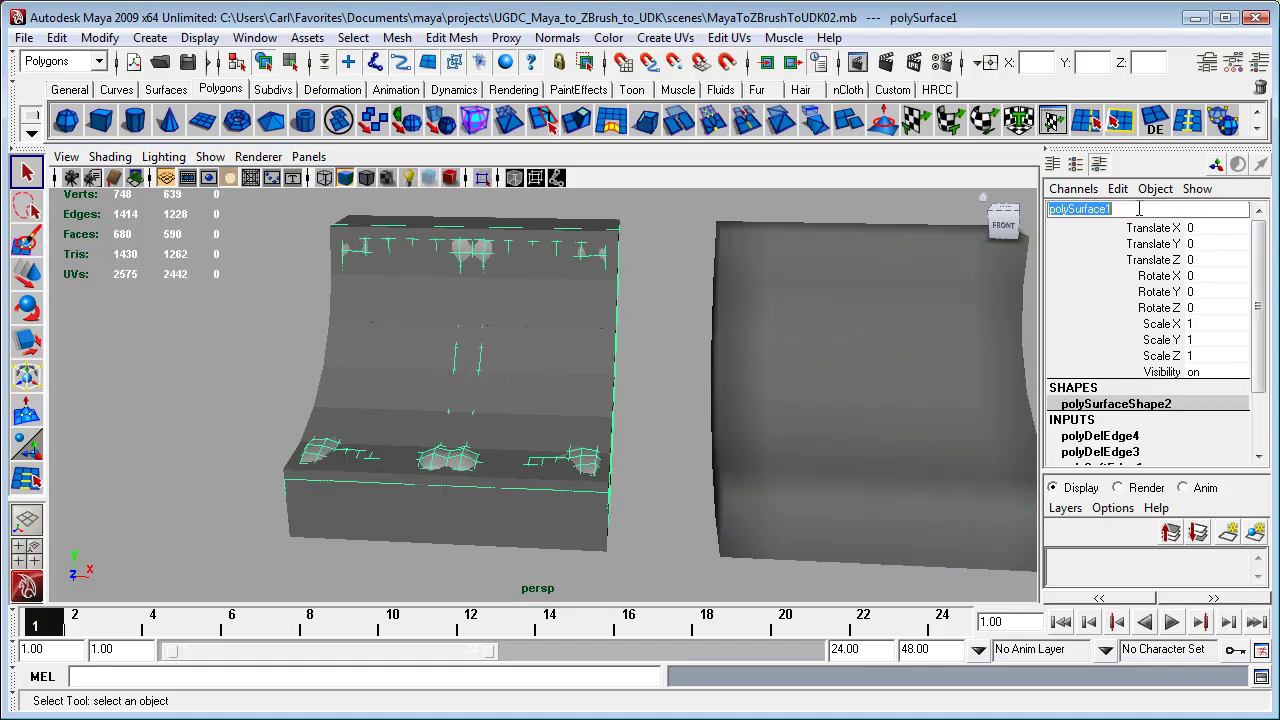
{"action": "key", "text": "ctrl+v"}
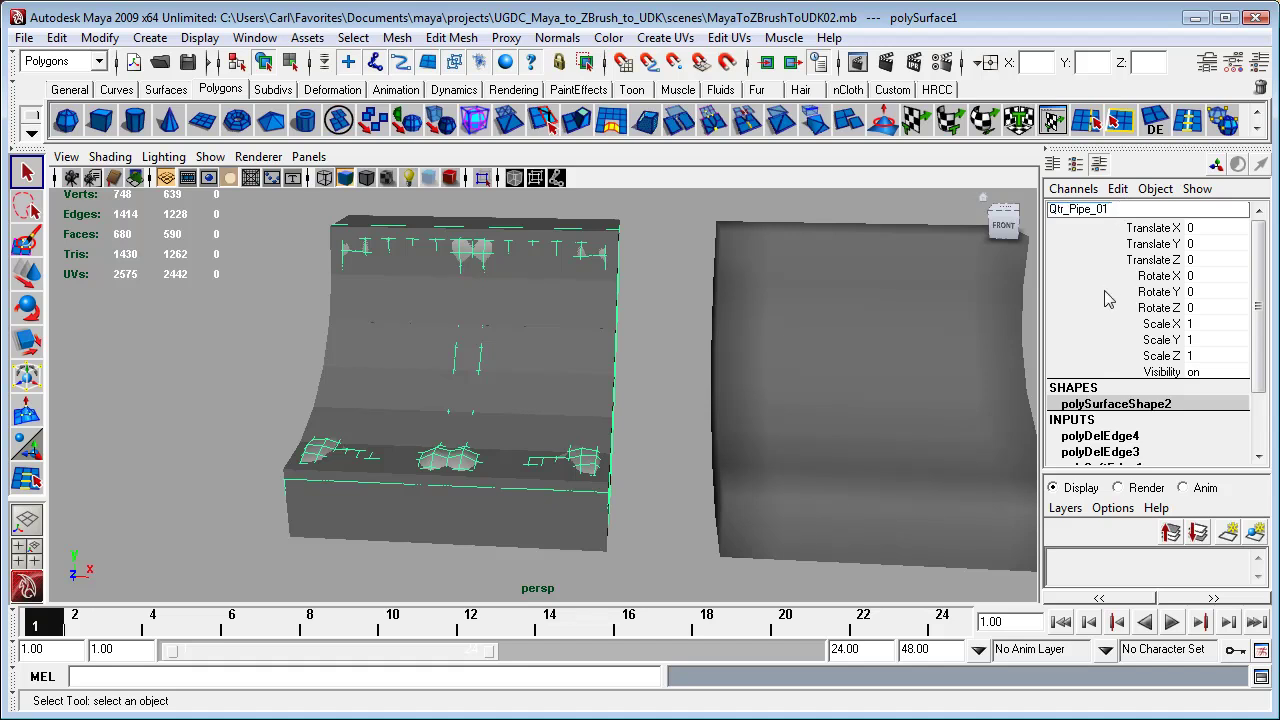
{"action": "key", "text": "Return"}
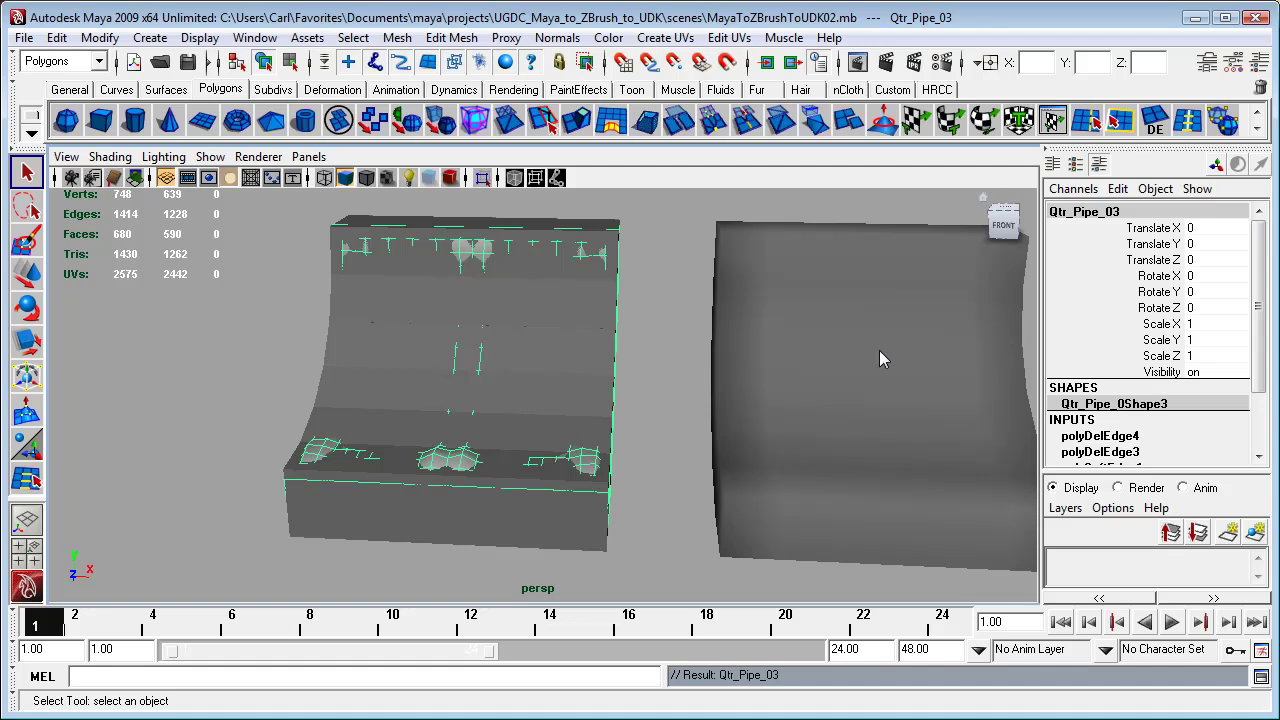
Select Qtr_Pipe_01 and Qtr_Pipe_02 in turn to compare their names with Qtr_Pipe_03
{"action": "left_click", "coordinate": [786, 463]}
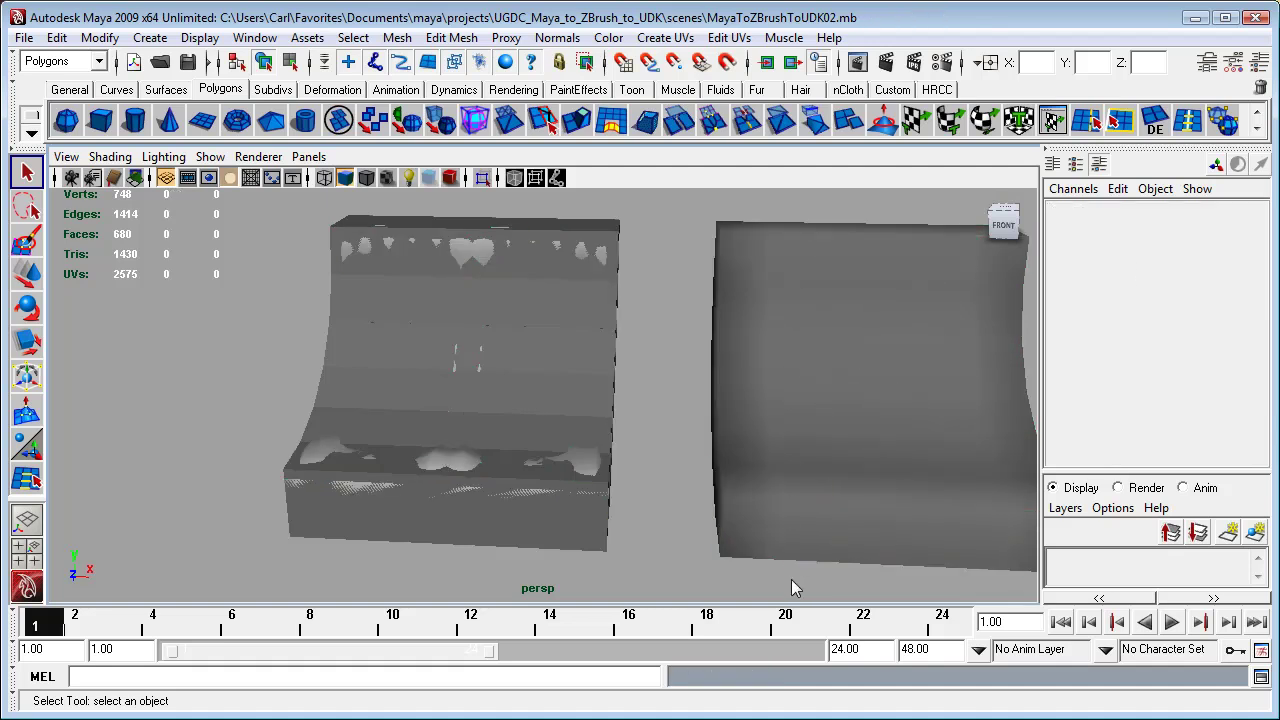
{"action": "left_click_drag", "start_coordinate": [791, 579], "coordinate": [909, 311], "text": "alt"}
{"action": "left_click", "coordinate": [909, 311]}
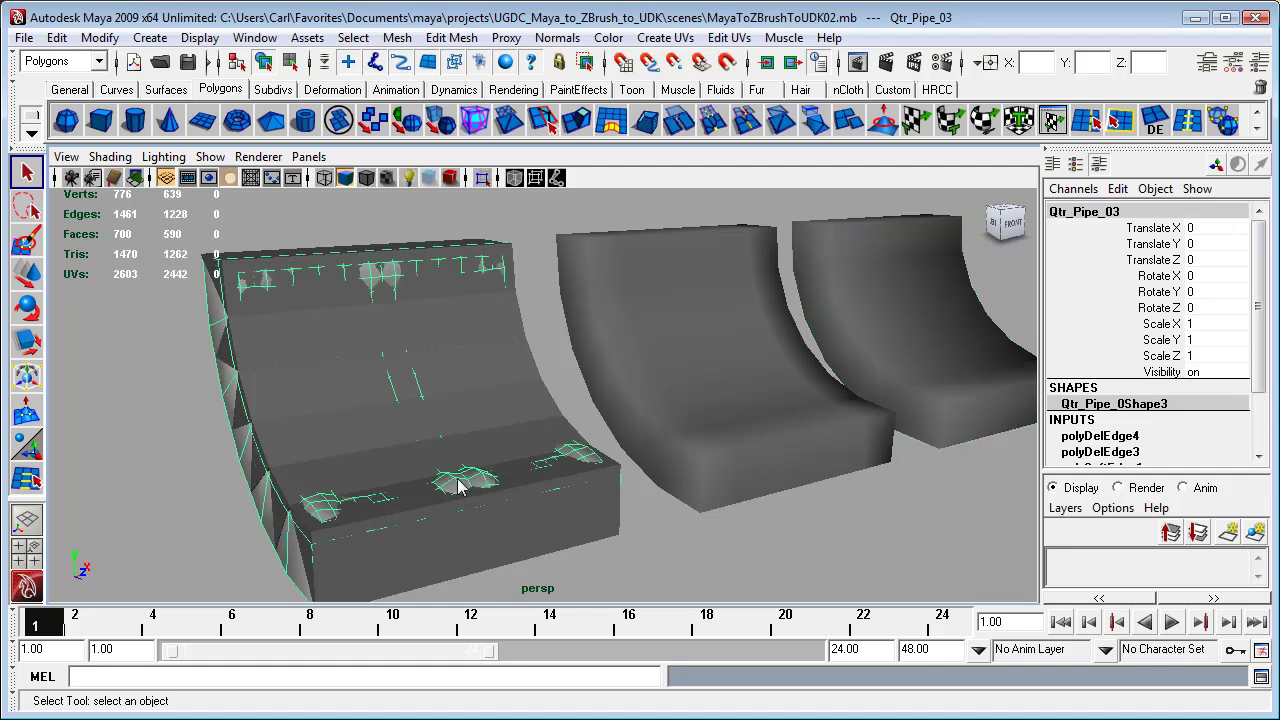
{"action": "left_click_drag", "start_coordinate": [730, 534], "coordinate": [663, 517], "text": "alt"}
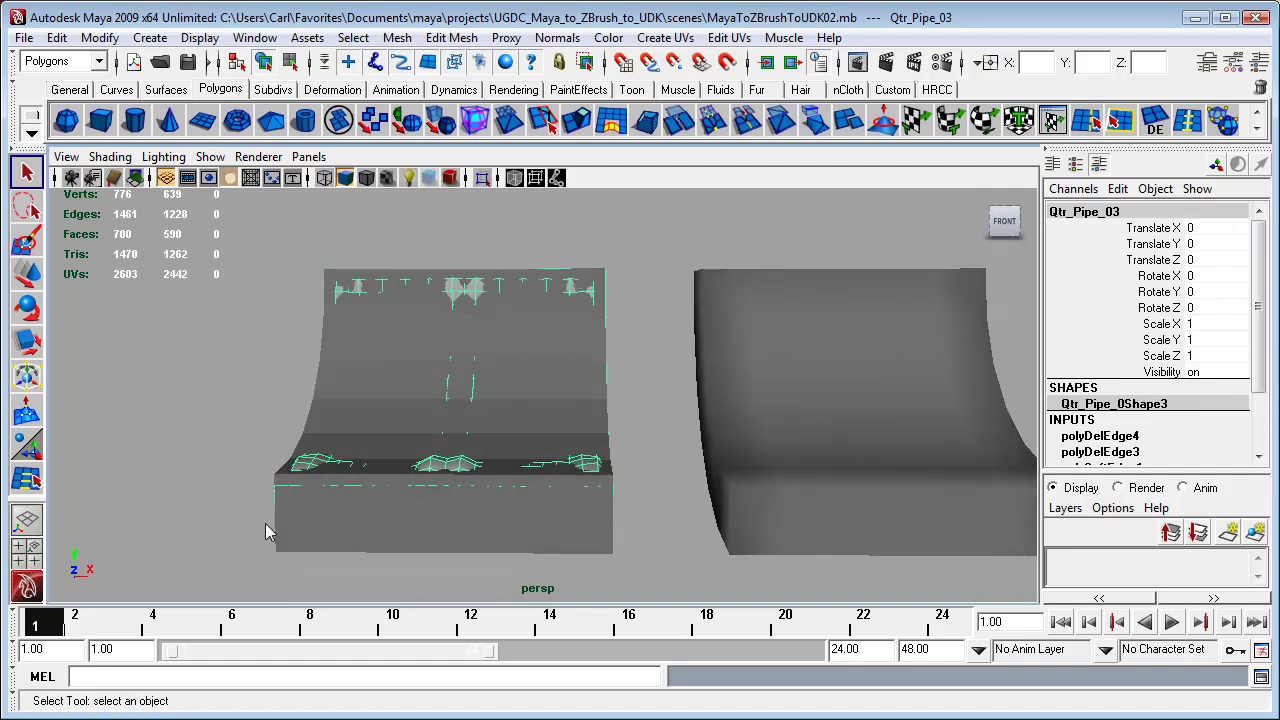
Select Qtr_Pipe_03 with its UCX collision meshes and run axmesh to open the ActorX exporter
{"action": "left_click", "coordinate": [476, 262]}
{"action": "mouse_move", "coordinate": [619, 333]}
{"action": "left_mouse_down", "text": "alt"}
{"action": "mouse_move", "coordinate": [634, 323]}
{"action": "mouse_move", "coordinate": [623, 343]}
{"action": "left_mouse_up", "text": "alt"}
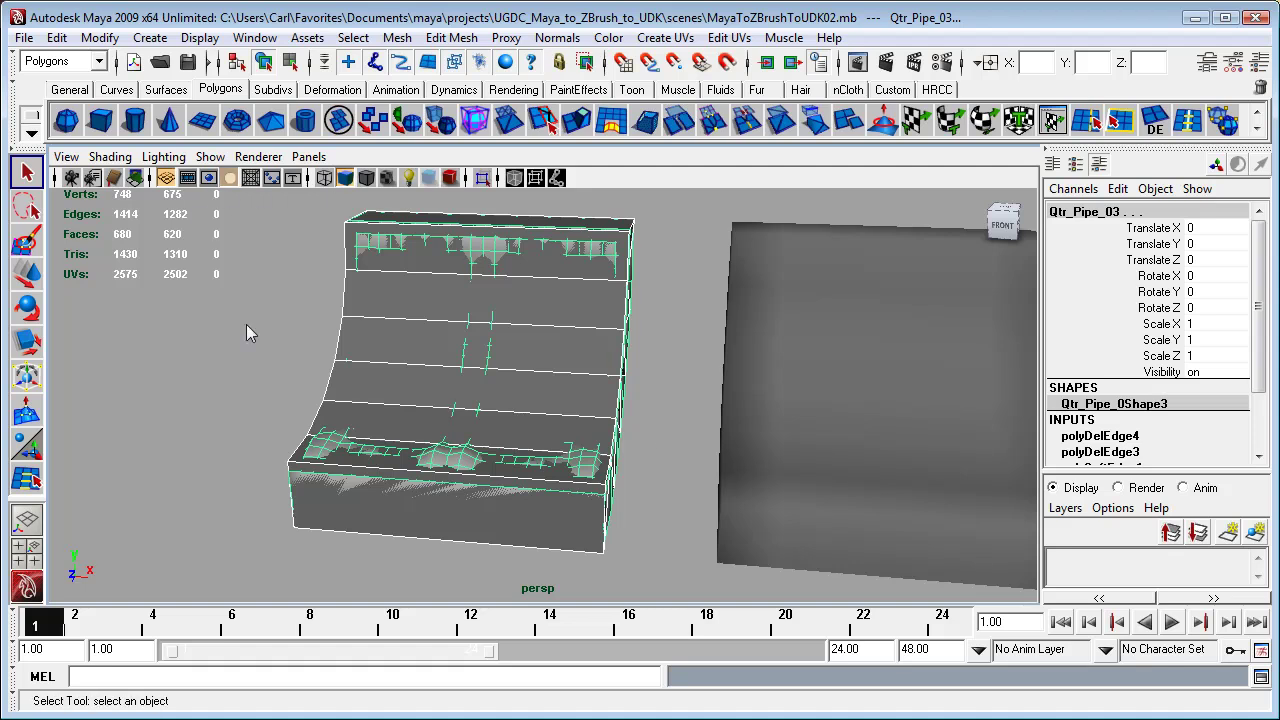
{"action": "left_click", "coordinate": [270, 675]}
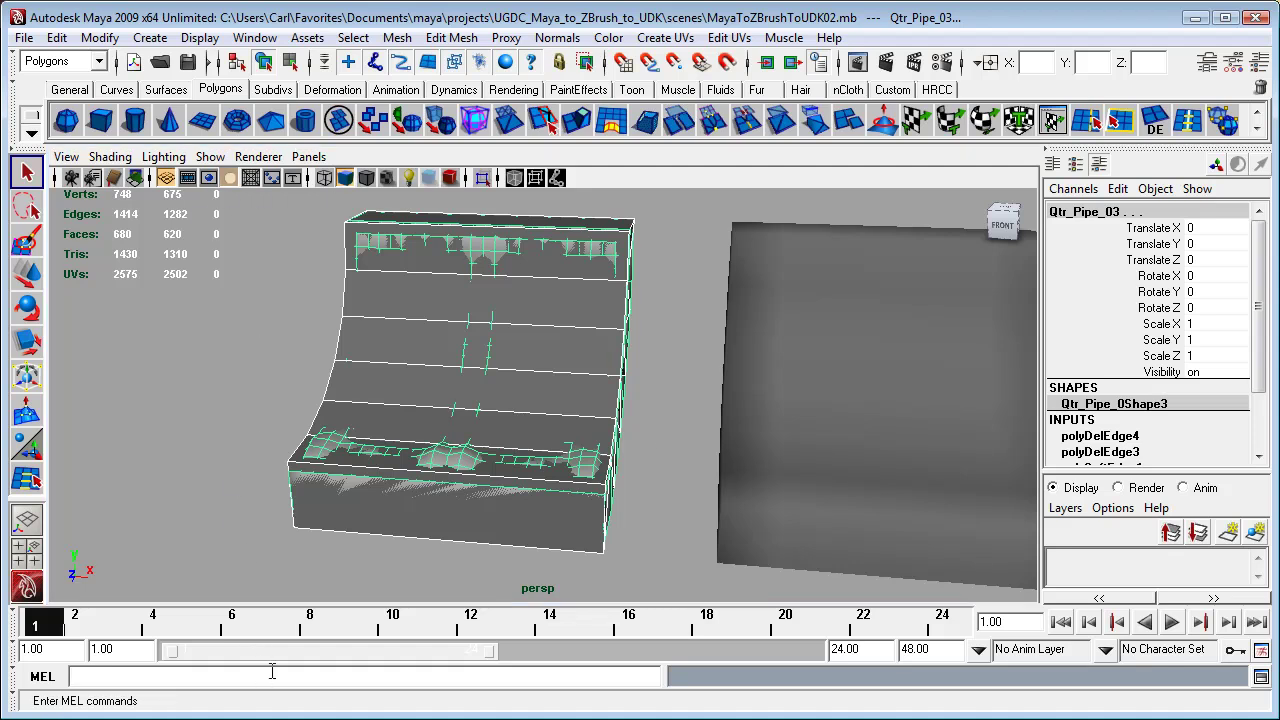
{"action": "type", "text": "axmesh"}
{"action": "key", "text": "Return"}
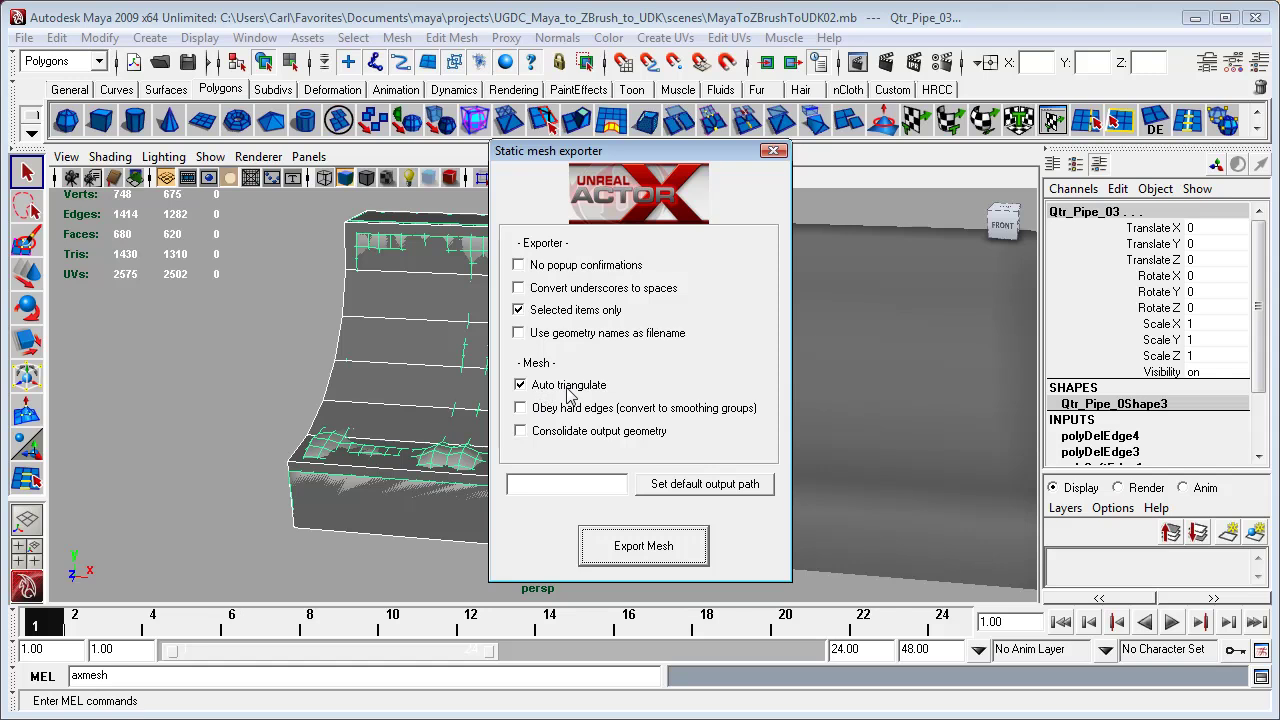
Export the mesh as an ASE file to Documents\UDK, named UGDC_Qtr_Pipe_High_01.ase
{"action": "left_click", "coordinate": [660, 551]}
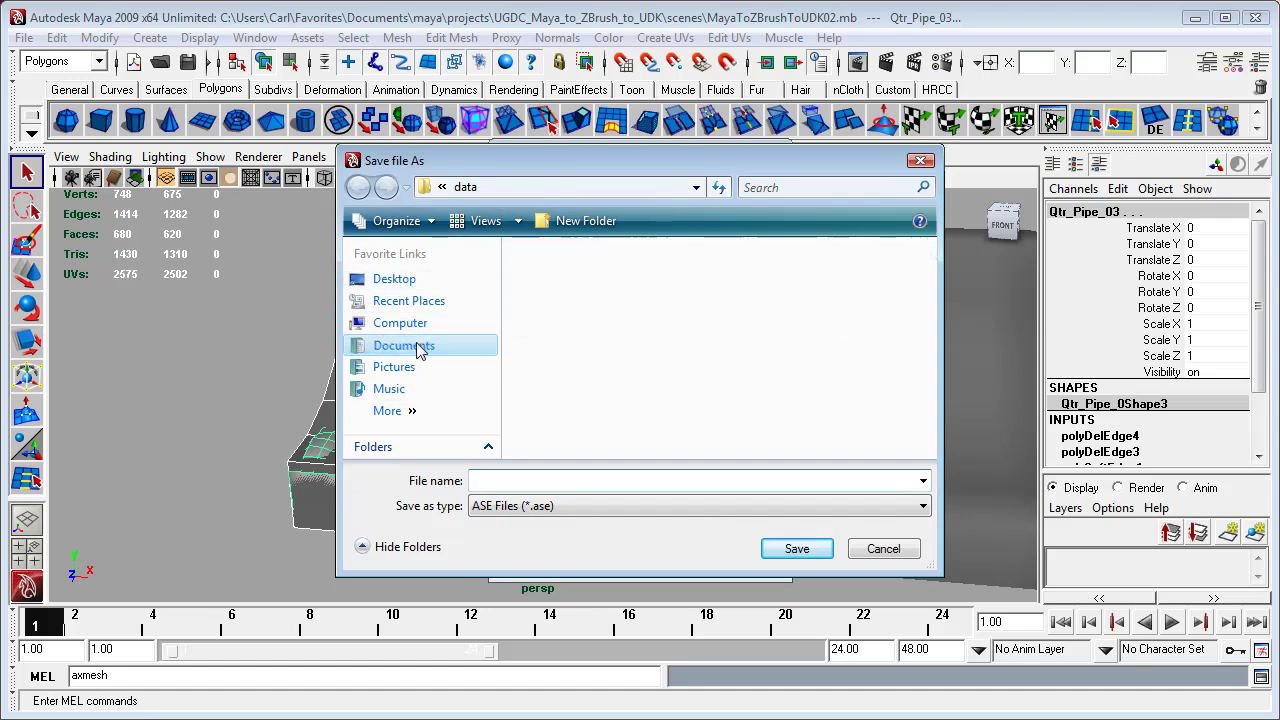
{"action": "left_click", "coordinate": [395, 345]}
{"action": "left_click_drag", "start_coordinate": [920, 309], "coordinate": [937, 350]}
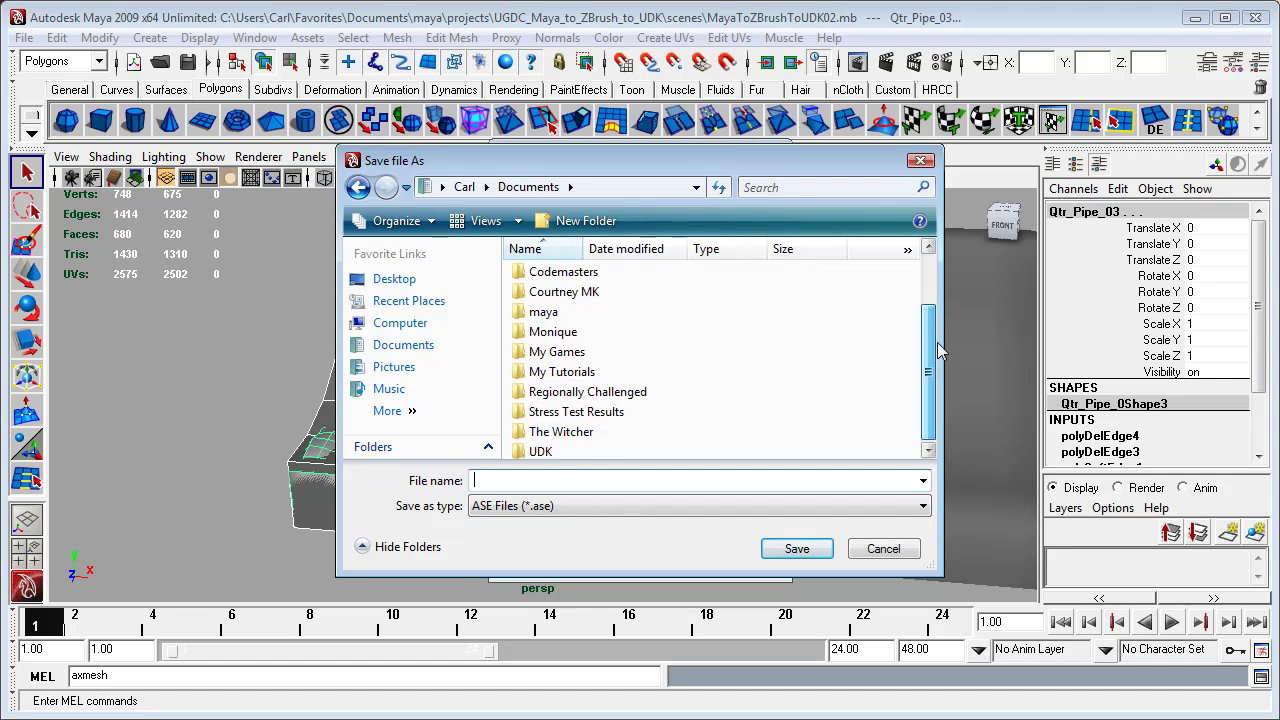
{"action": "double_click", "coordinate": [540, 451]}
{"action": "left_click", "coordinate": [603, 392]}
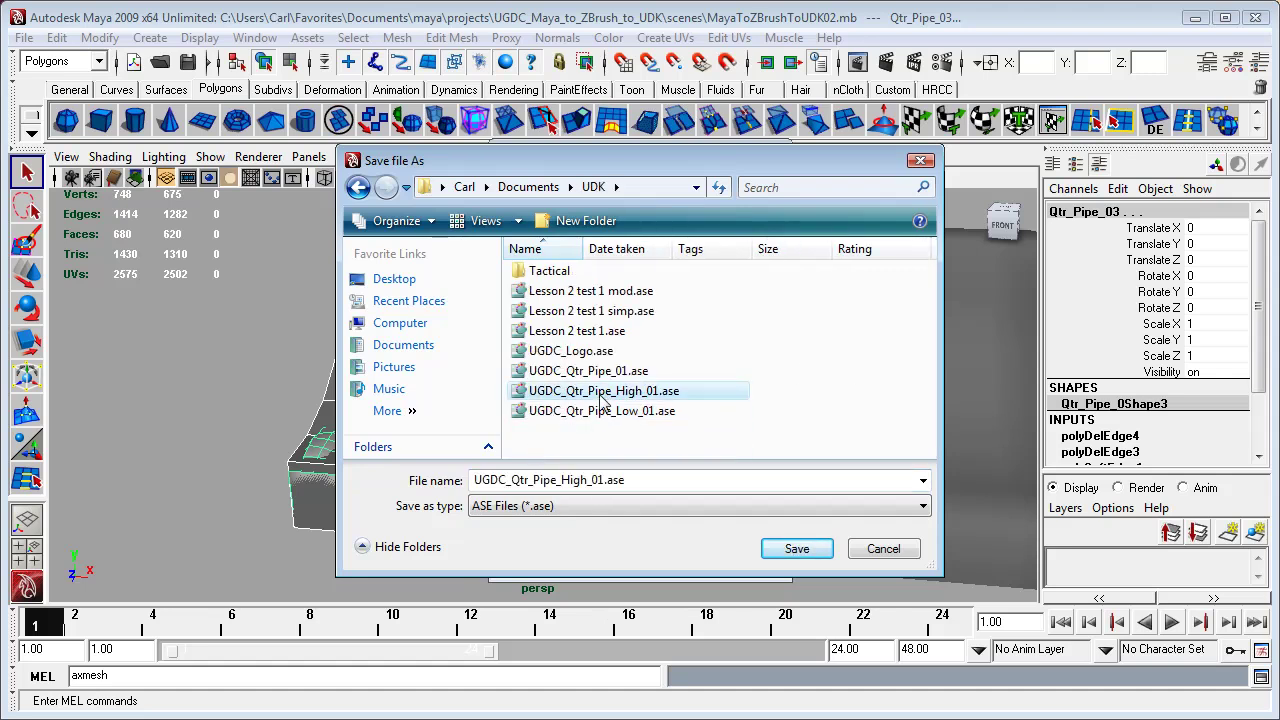